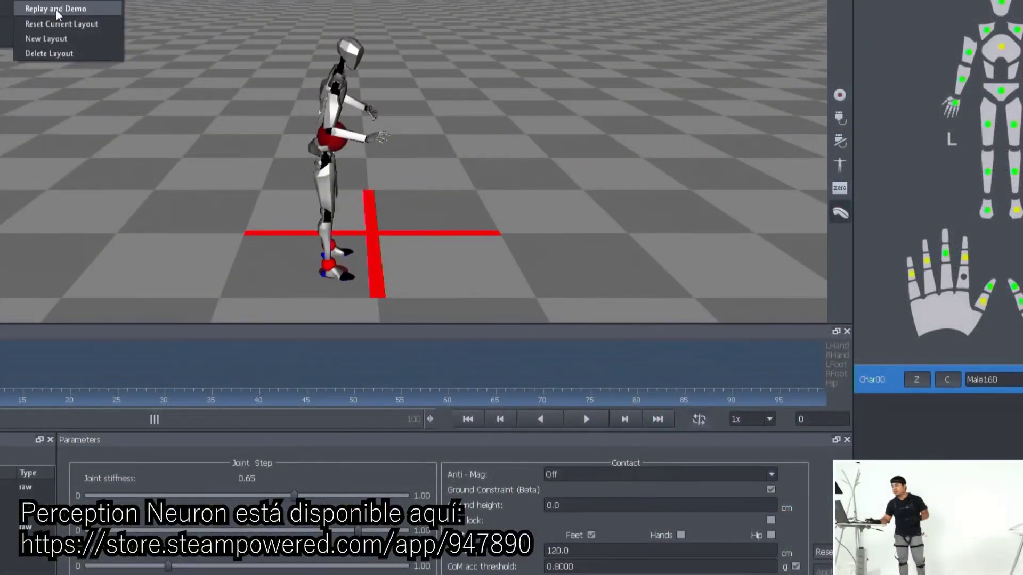
Step: Switch the motion capture workspace to the Replay and Demo layout
left_click(58, 11)
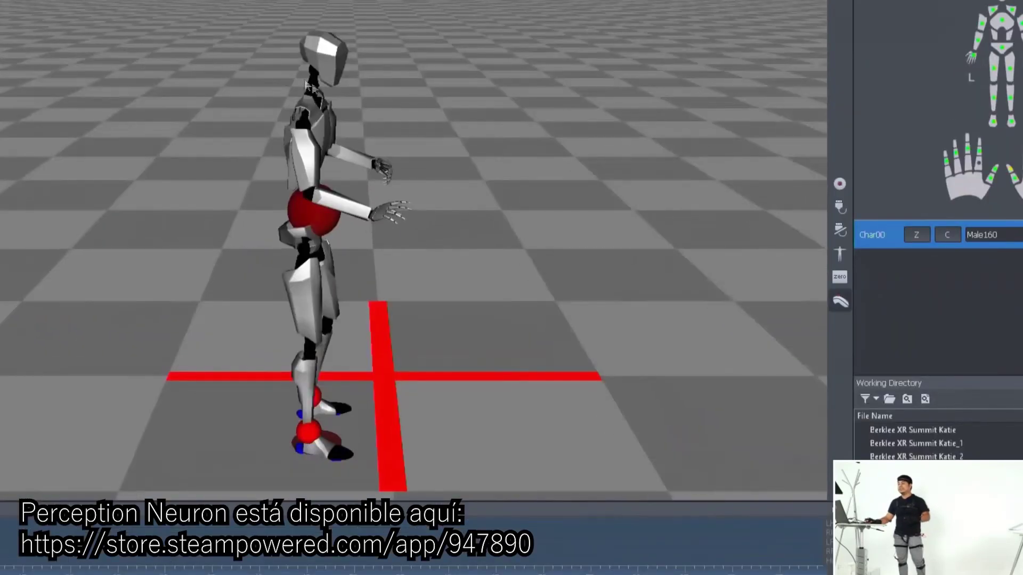
left_click_drag(153, 57, 5, 114)
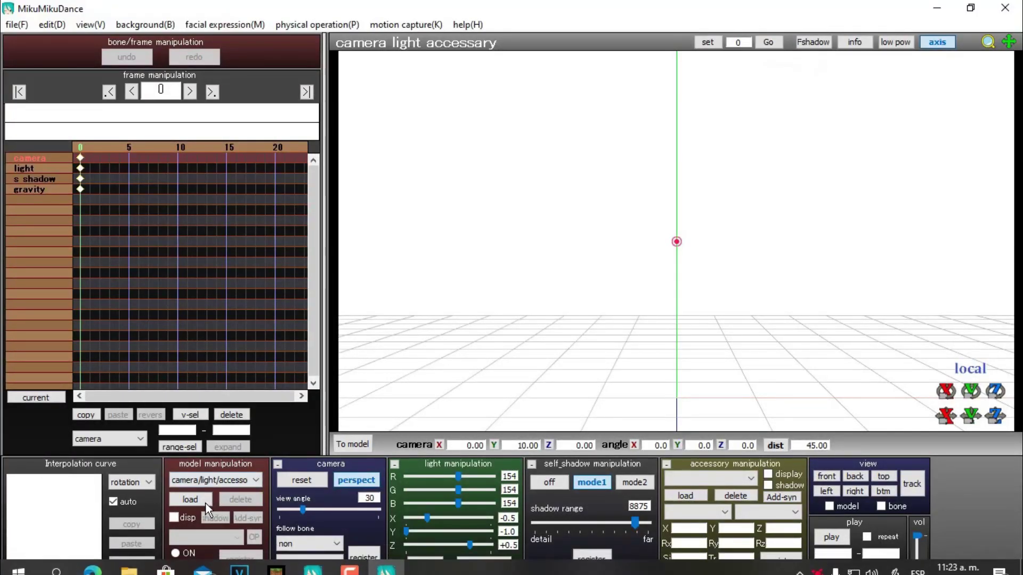
Step: In MikuMikuDance, load the model file Aitzu Arashi 2D.pmx and accept its model information
left_click(206, 504)
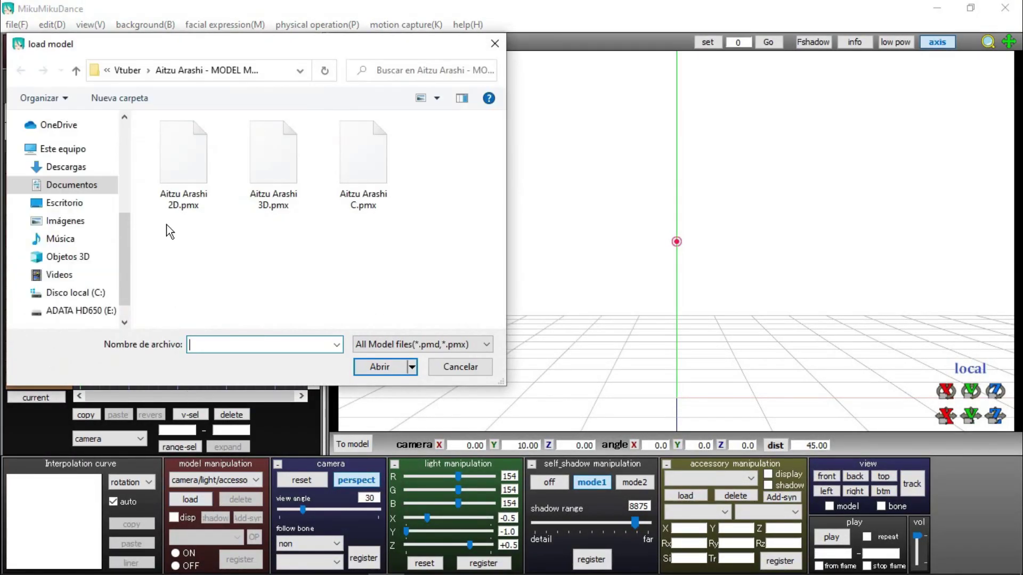
left_click(183, 200)
double_click(182, 200)
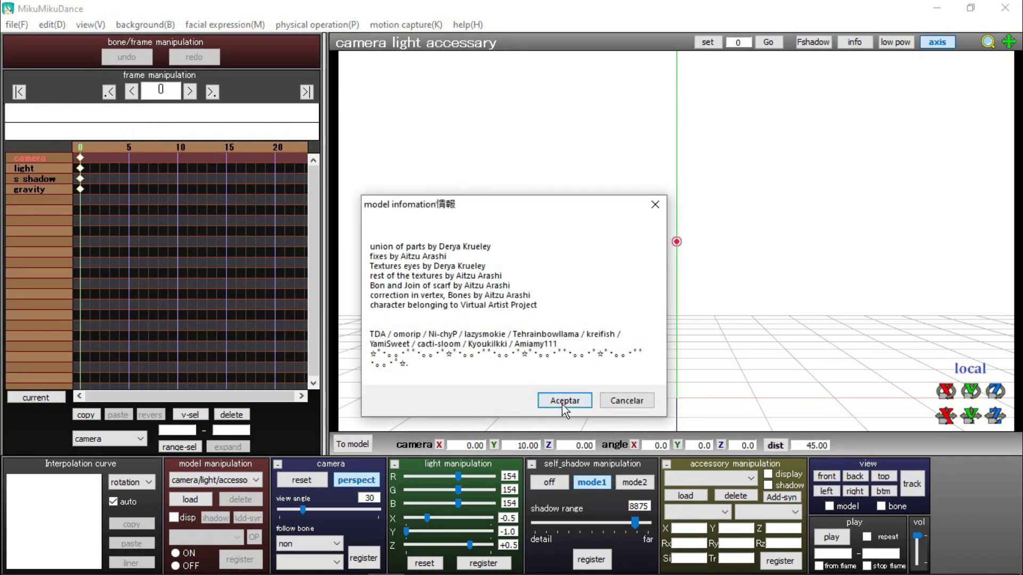
left_click(564, 408)
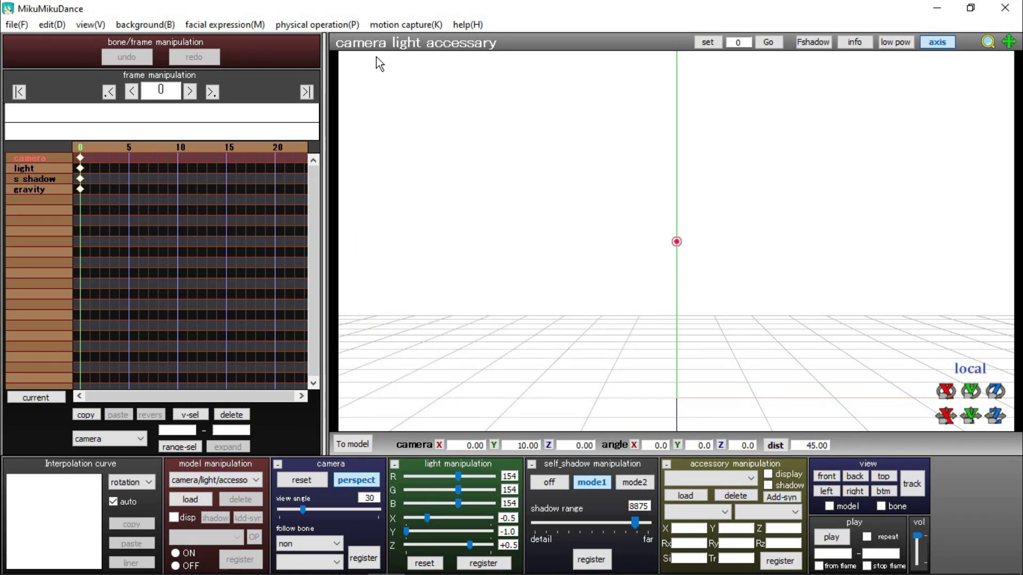
Step: Set the physical operation to no calculation and turn off bone selection so the bone markers are hidden
left_click(383, 23)
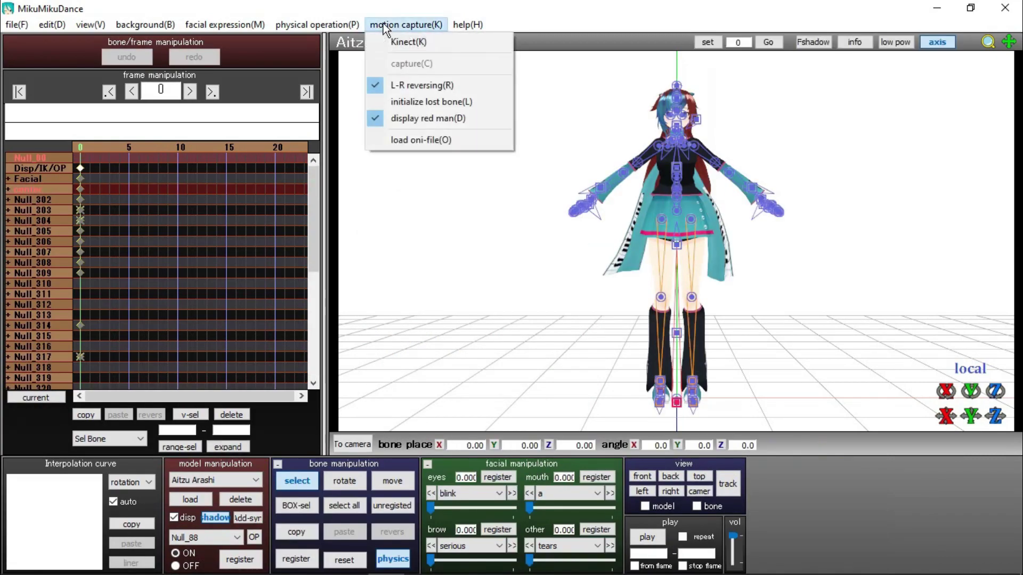
mouse_move(317, 25)
left_click(298, 87)
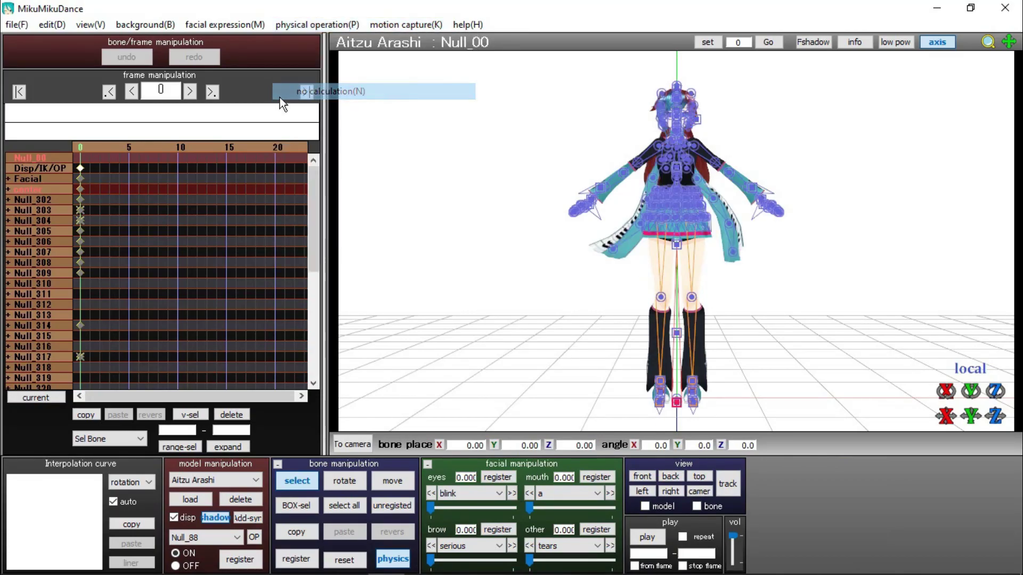
left_click(290, 483)
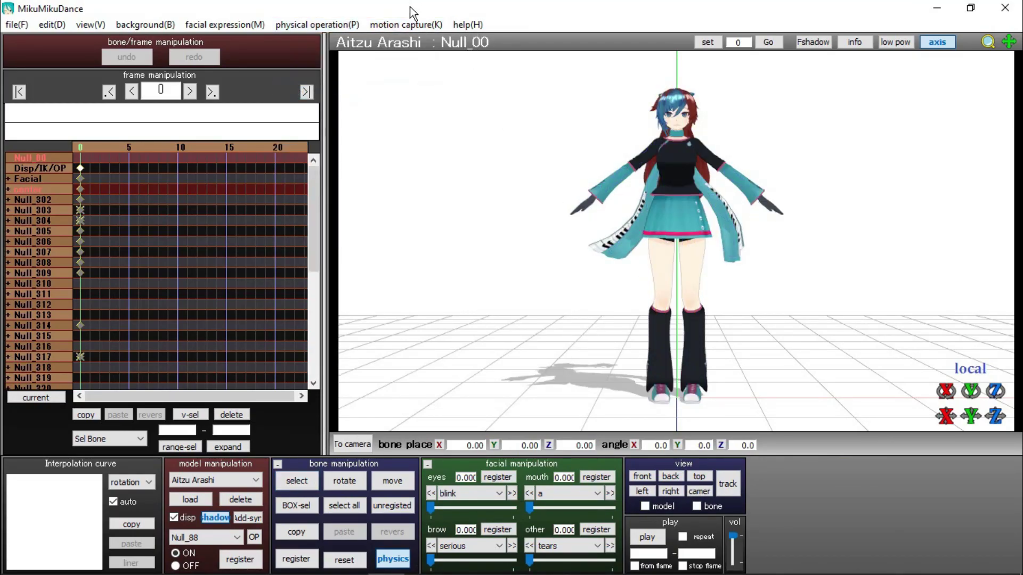
Step: Enable Kinect tracking for the model, then start and stop a motion capture of the performer
left_click(389, 27)
left_click(373, 42)
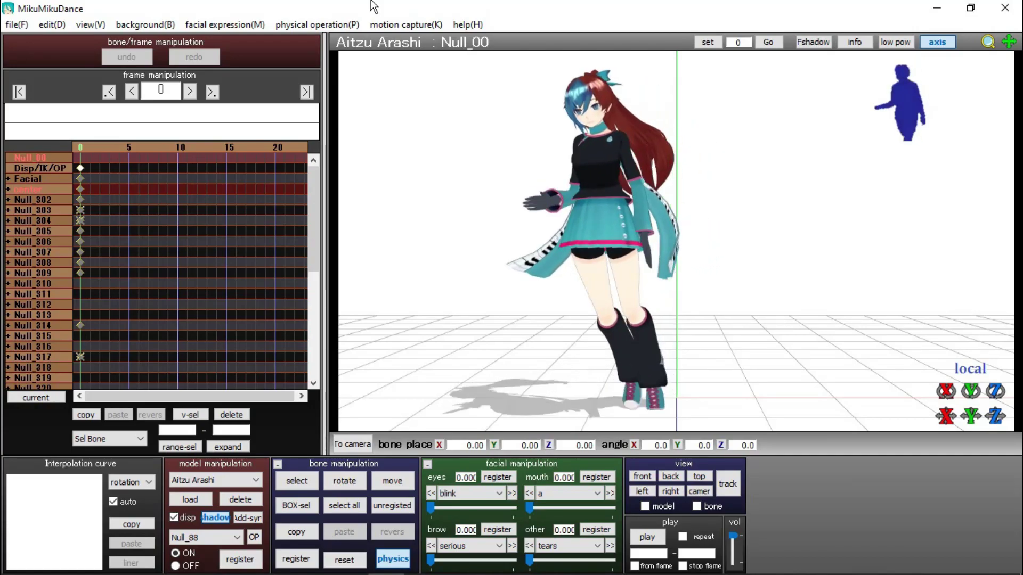
left_click(377, 25)
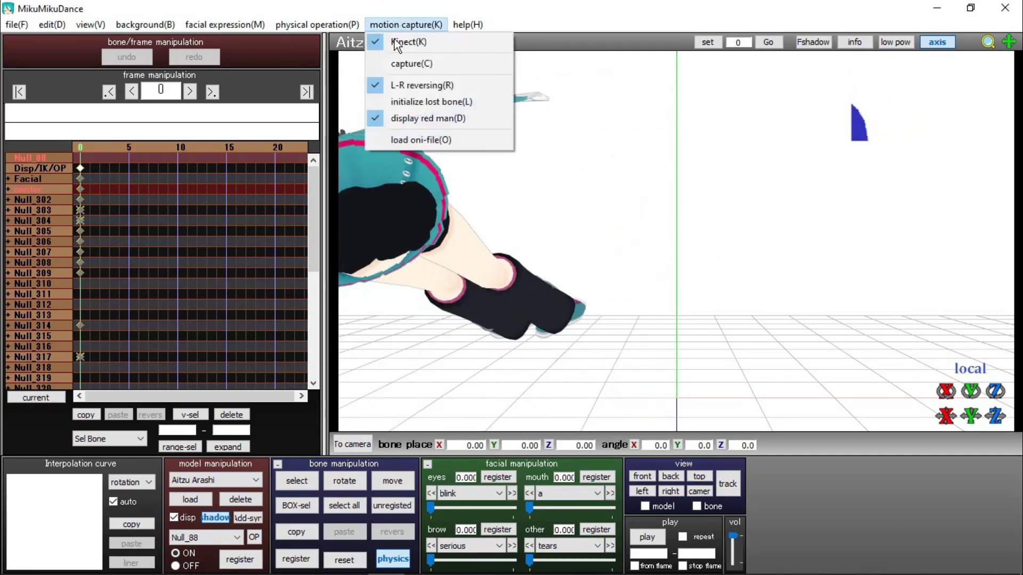
left_click(375, 67)
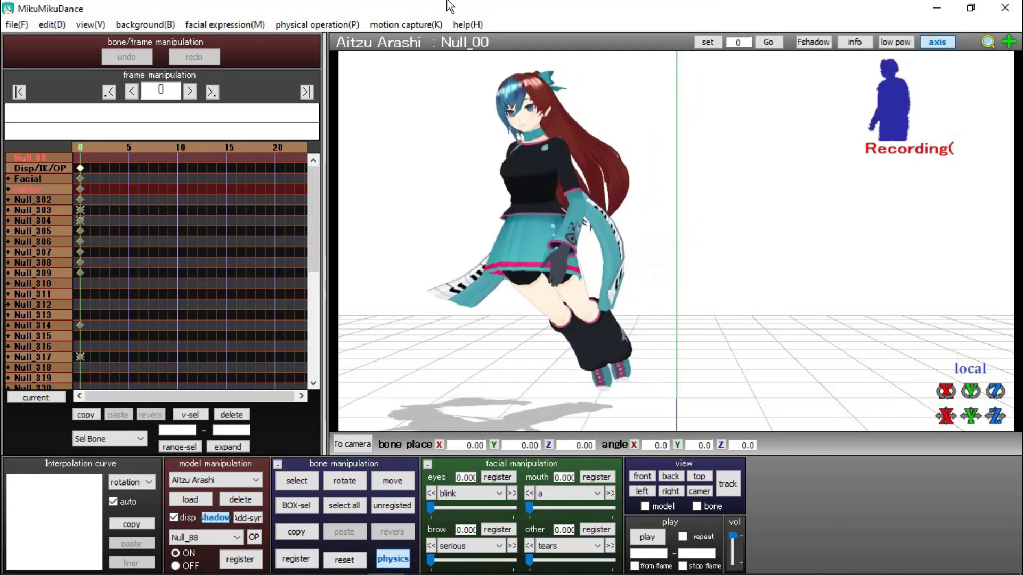
left_click(433, 24)
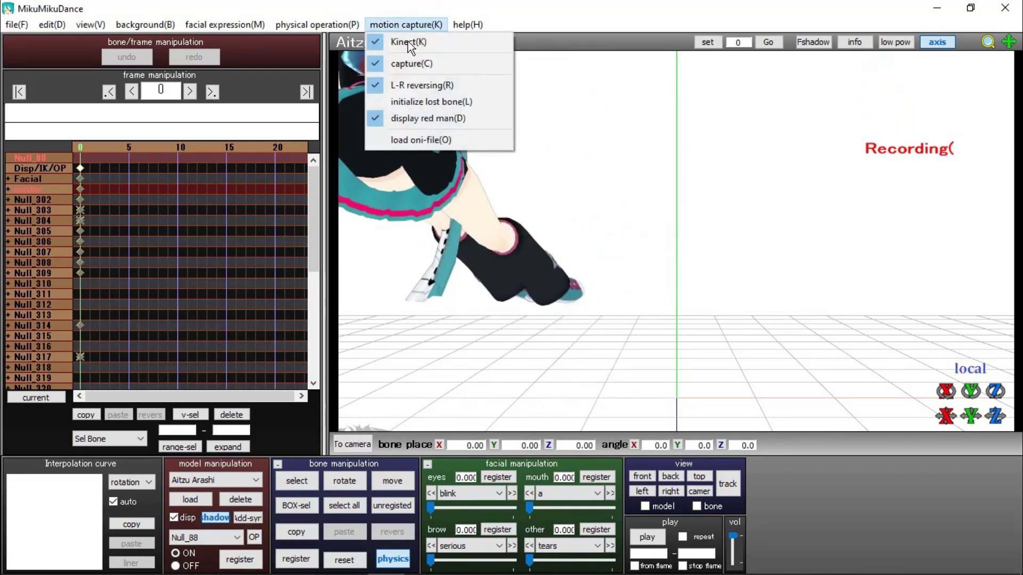
left_click(376, 62)
Step: Play back the captured motion, set the physical operation to on/off mode, and play the motion again
left_click(654, 536)
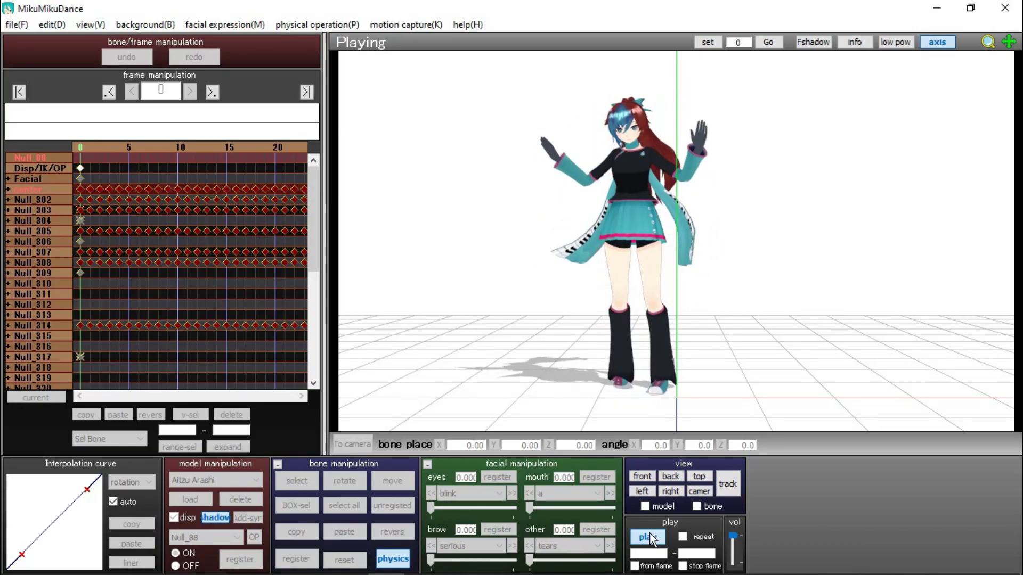
left_click(650, 533)
left_click(403, 25)
mouse_move(317, 25)
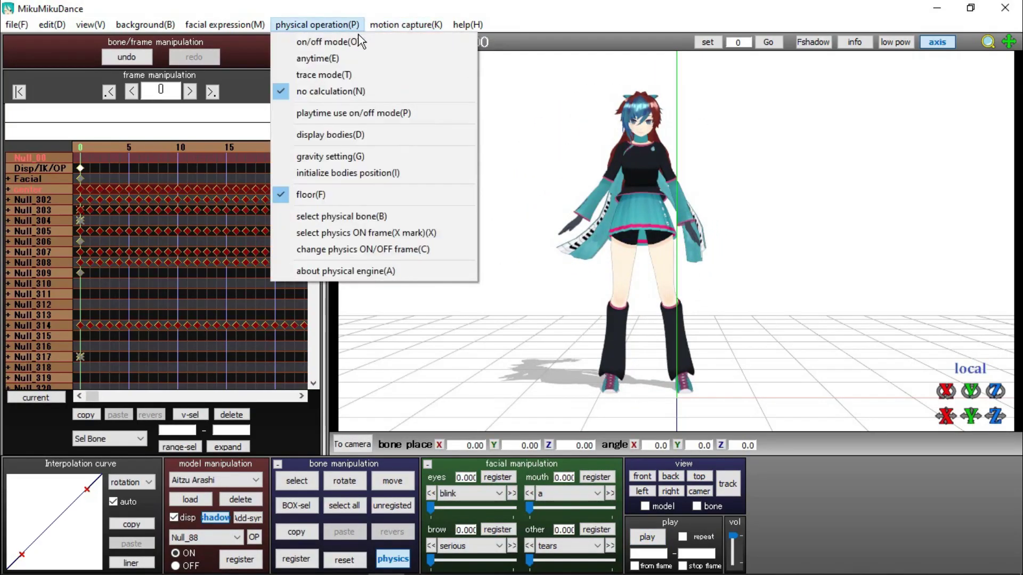
left_click(291, 42)
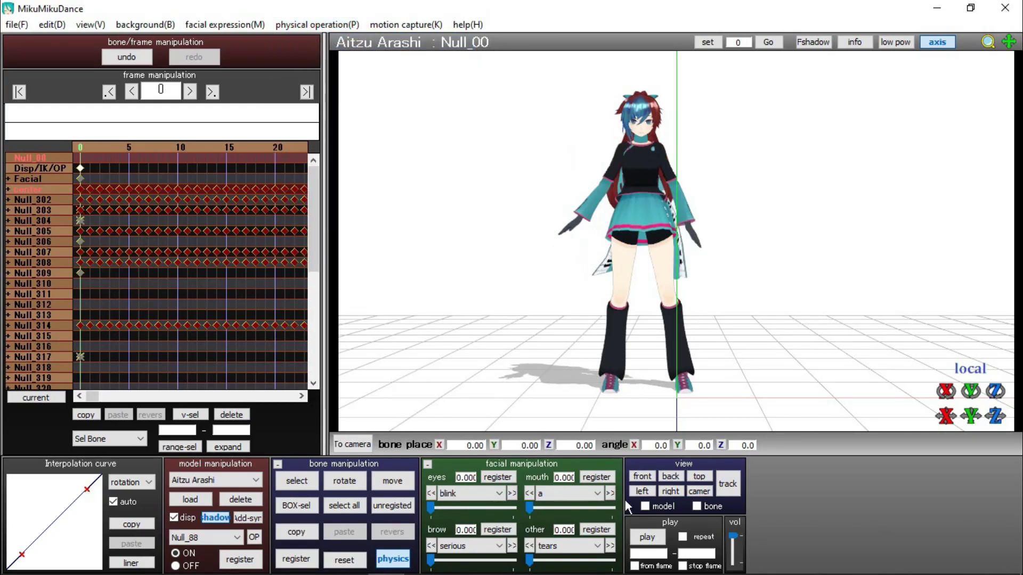
left_click(637, 538)
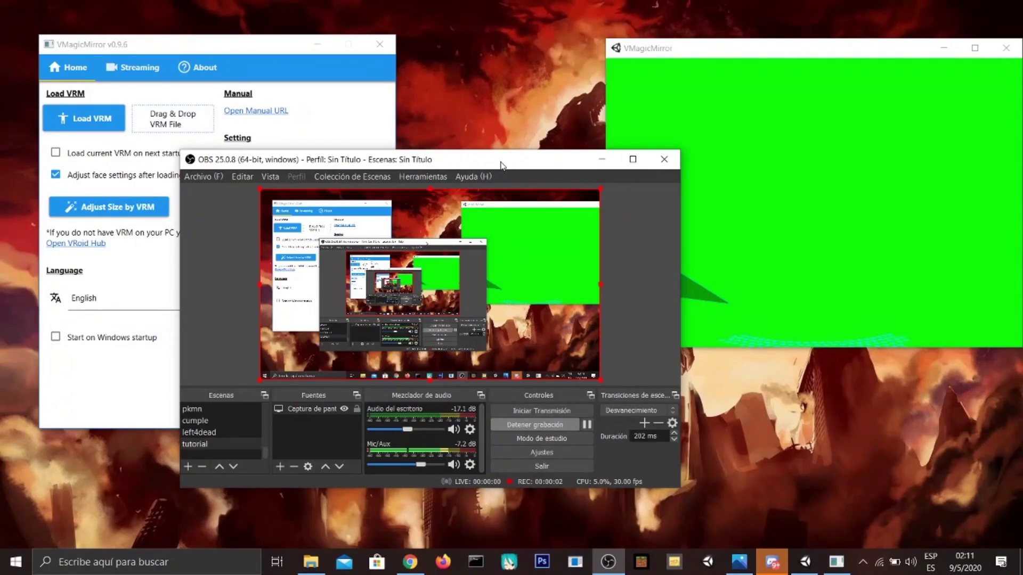
Step: Switch to VMagicMirror, arrange its window and OBS side by side, and load KarmaBullet3_1.vrm, accepting the character license
left_click_drag(501, 165, 734, 168)
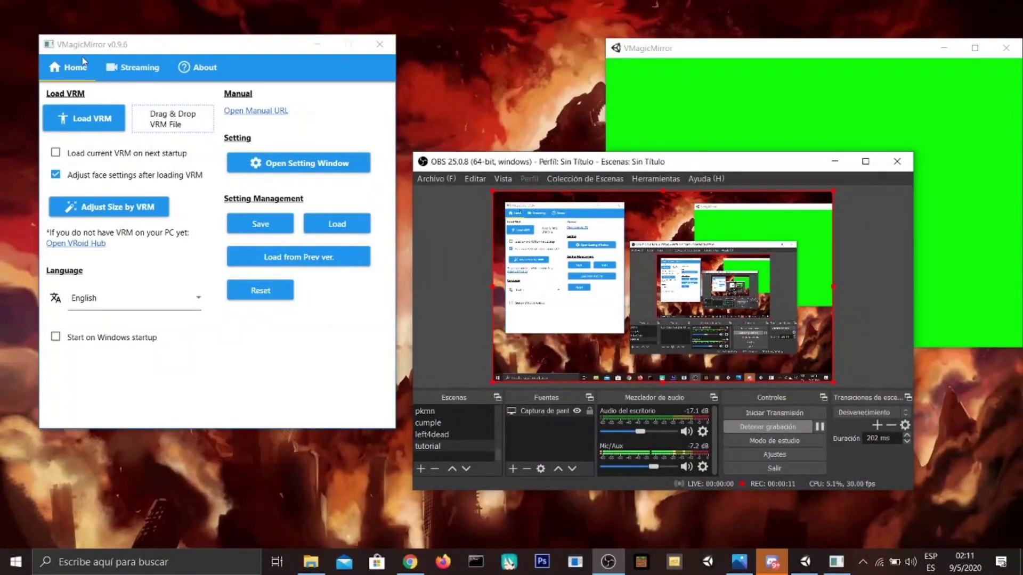
left_click_drag(97, 53, 138, 87)
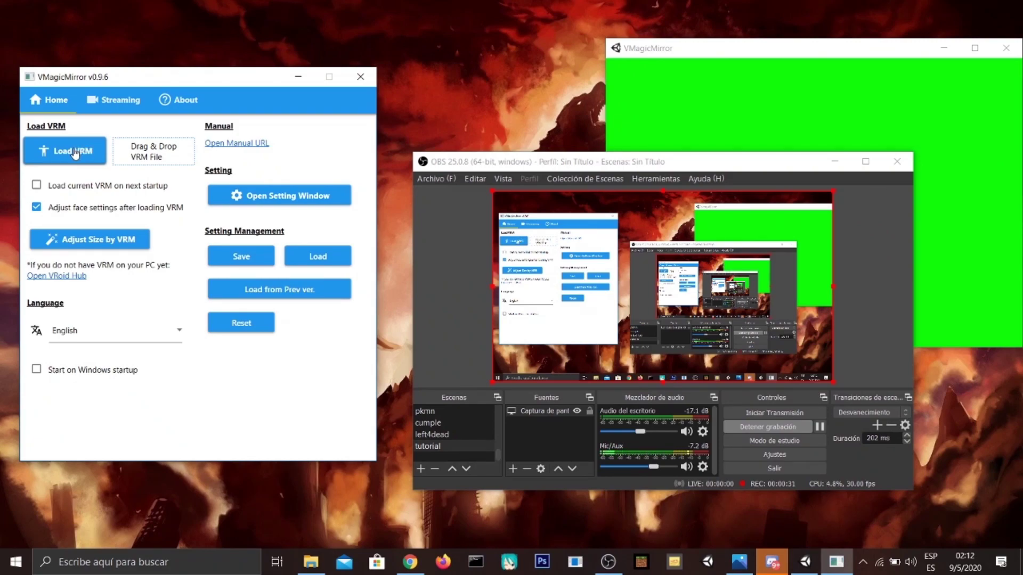
left_click(90, 151)
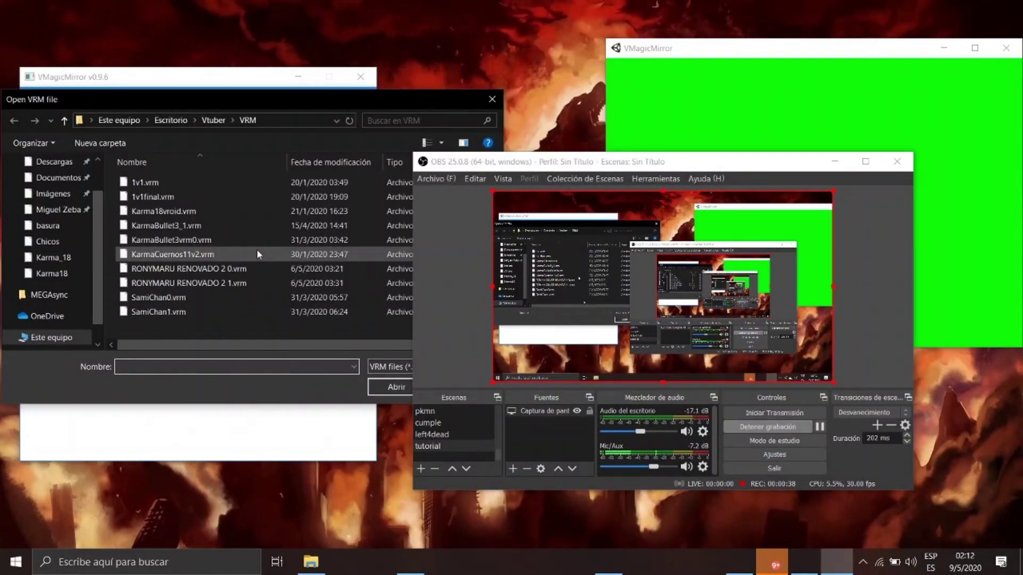
double_click(210, 226)
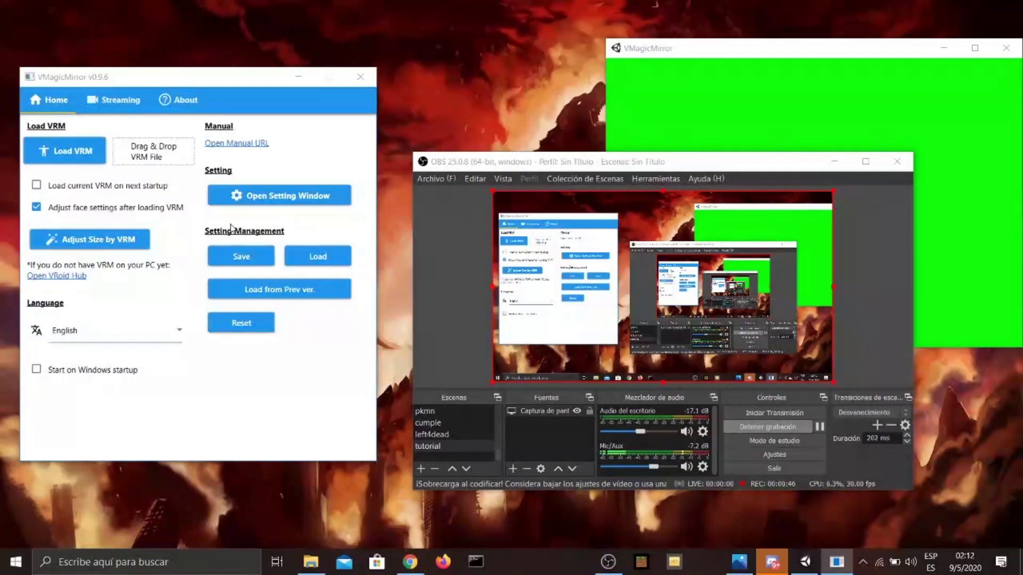
left_click_drag(603, 169, 582, 177)
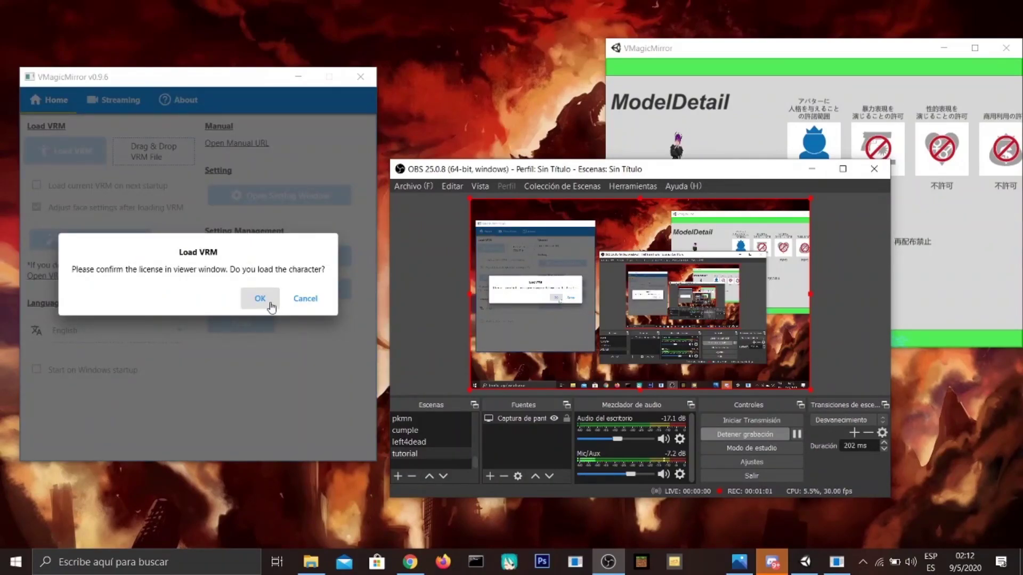
key("Return")
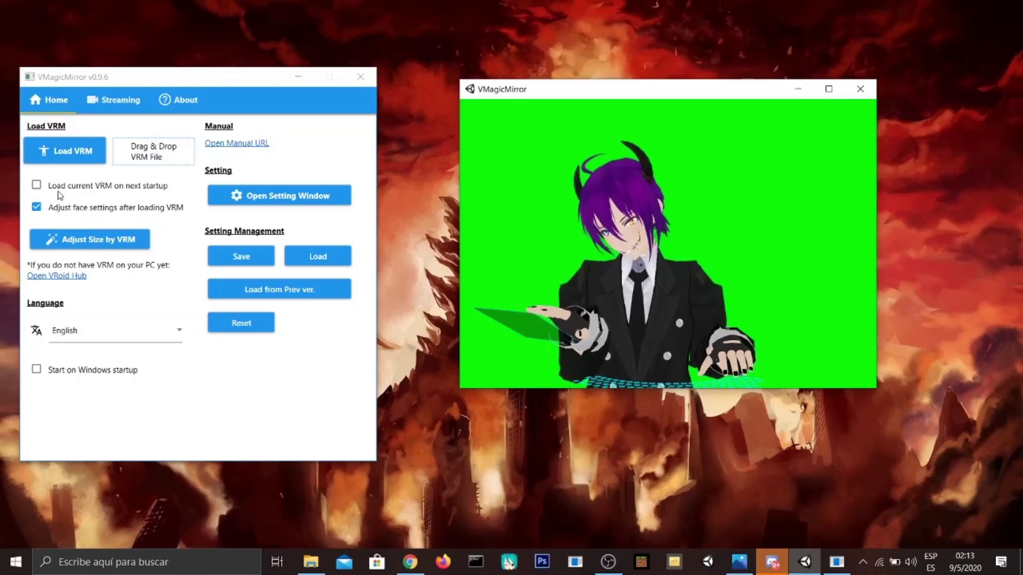
Step: Examine the available interface languages and close the list without choosing another
left_click(124, 341)
left_click(121, 335)
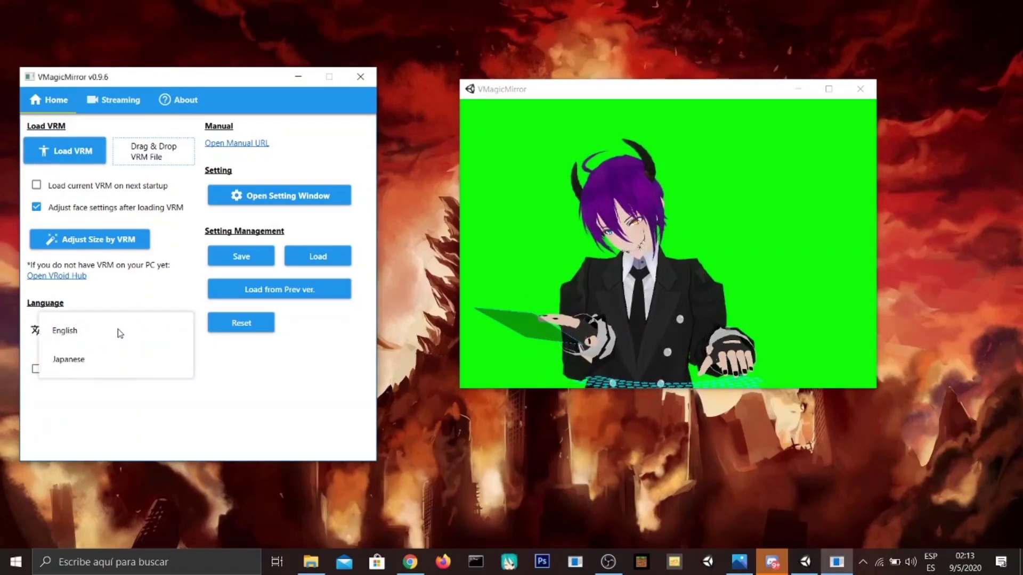
left_click(157, 419)
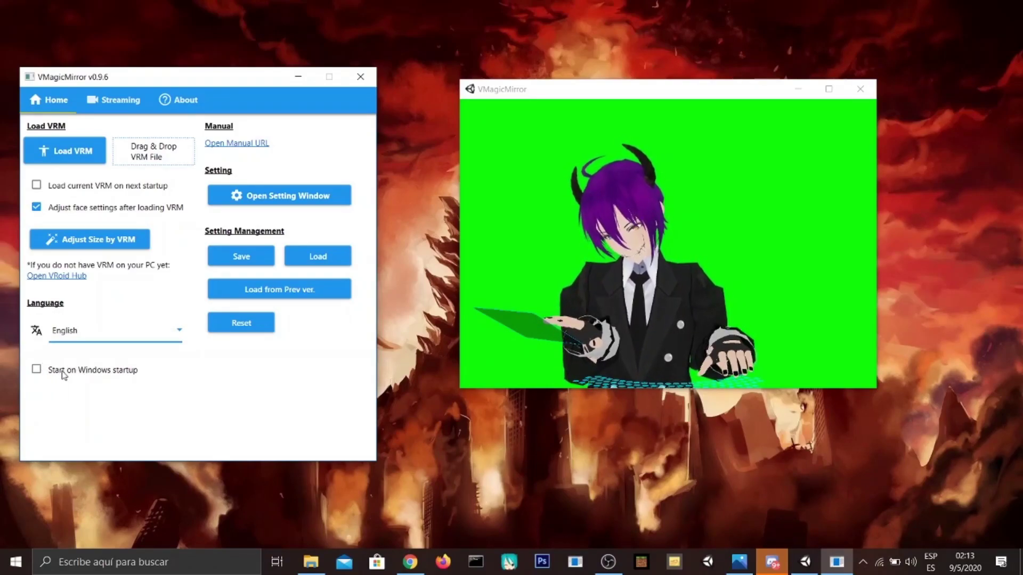
Step: Open the setting window with the background color and window options
left_click(284, 201)
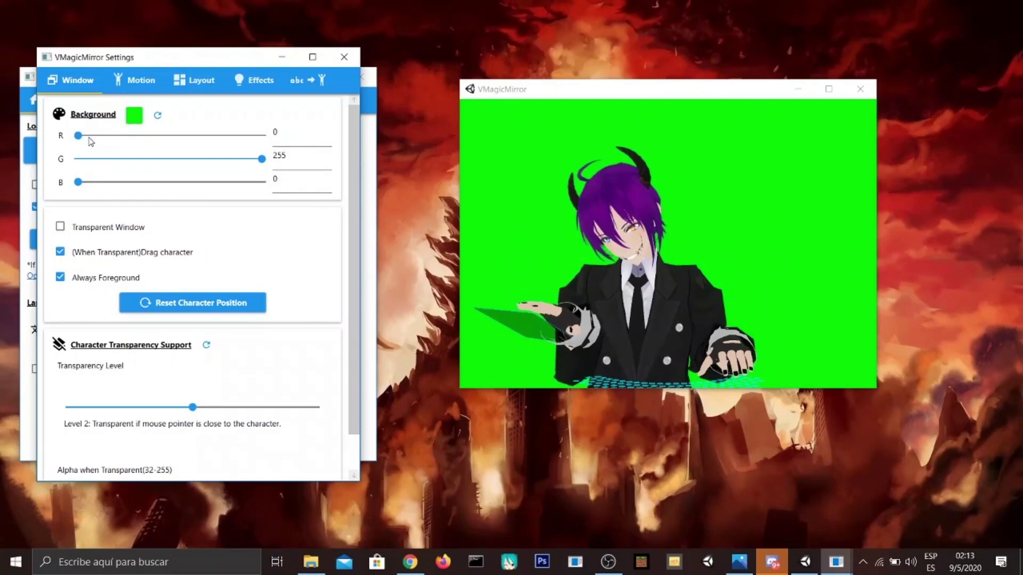
left_click_drag(89, 138, 22, 124)
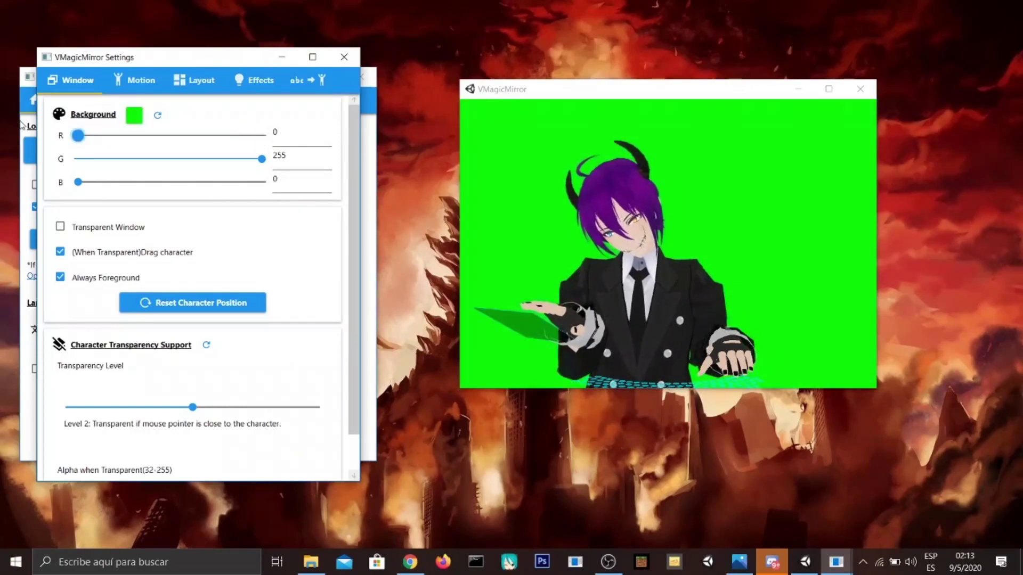
Step: Try the Transparent Window option for the character display and switch it back off
left_click(61, 227)
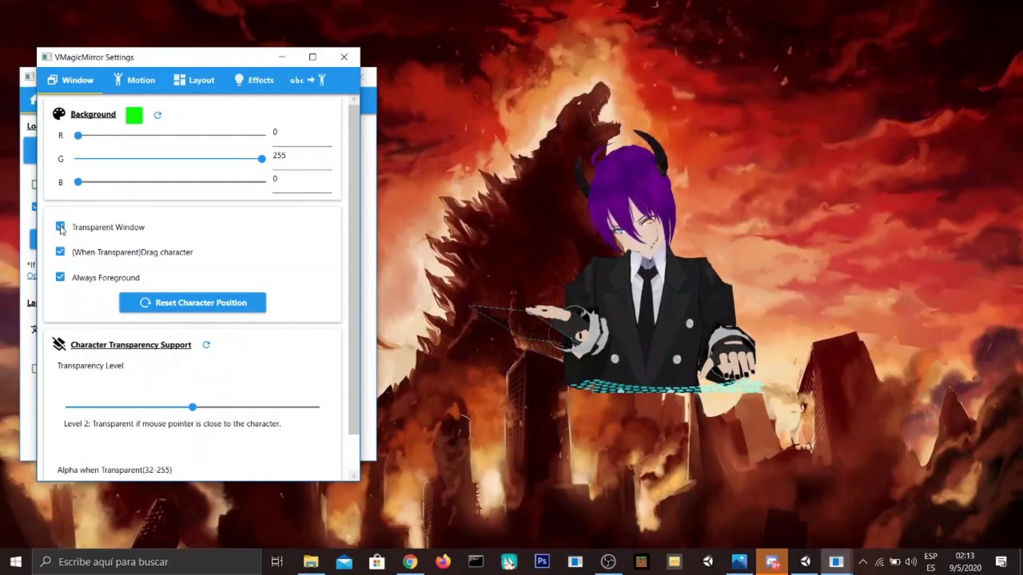
left_click(60, 228)
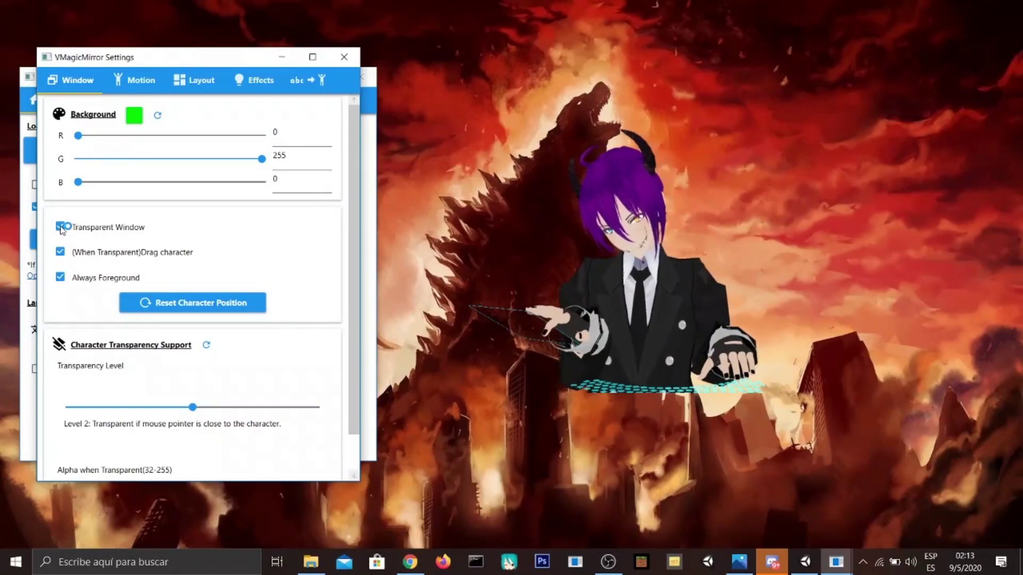
left_click(60, 228)
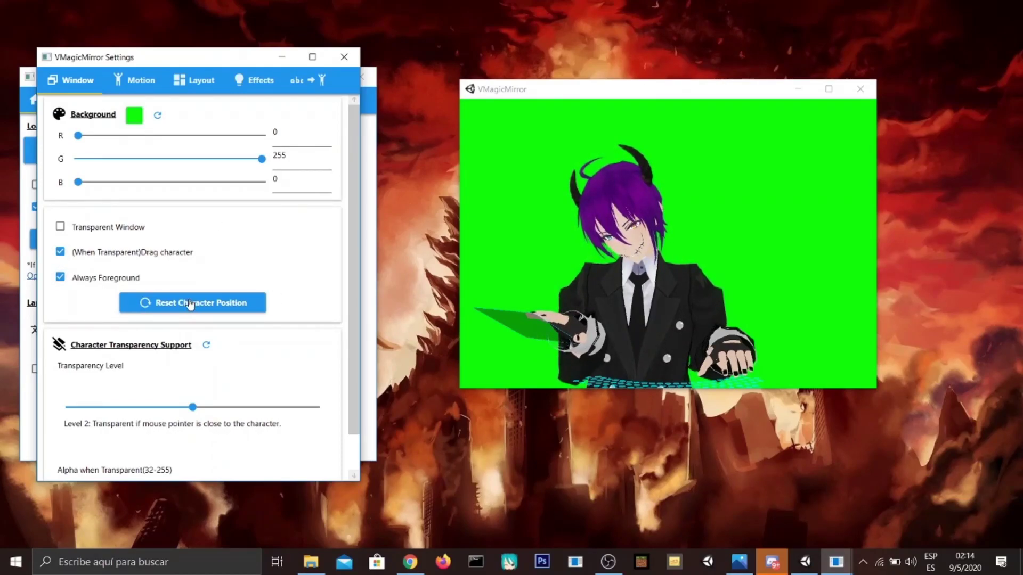
Step: Review the lip sync microphone and face tracking camera choices in the motion settings, and enable Disable horizontal flip
left_click(131, 85)
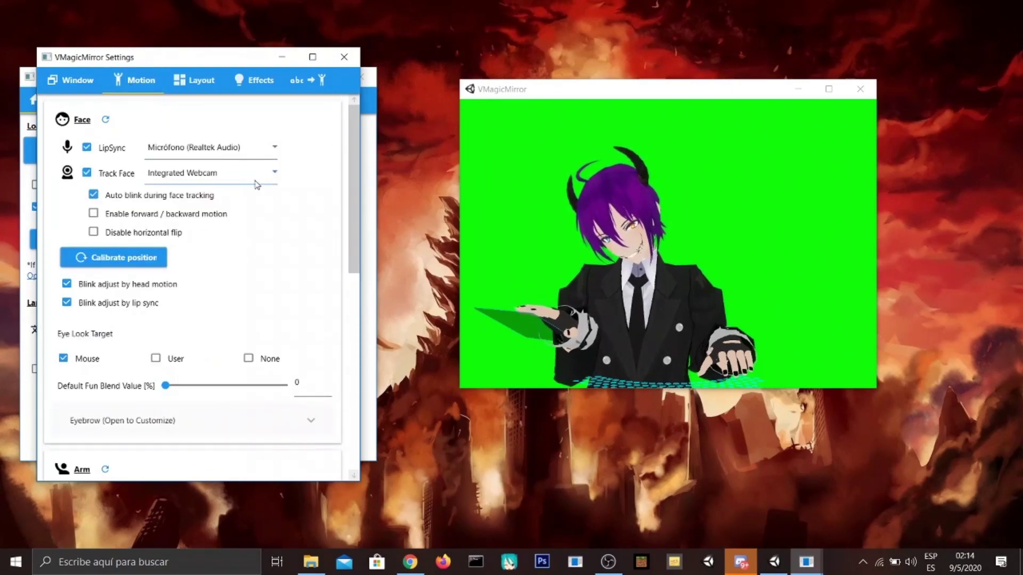
left_click(231, 153)
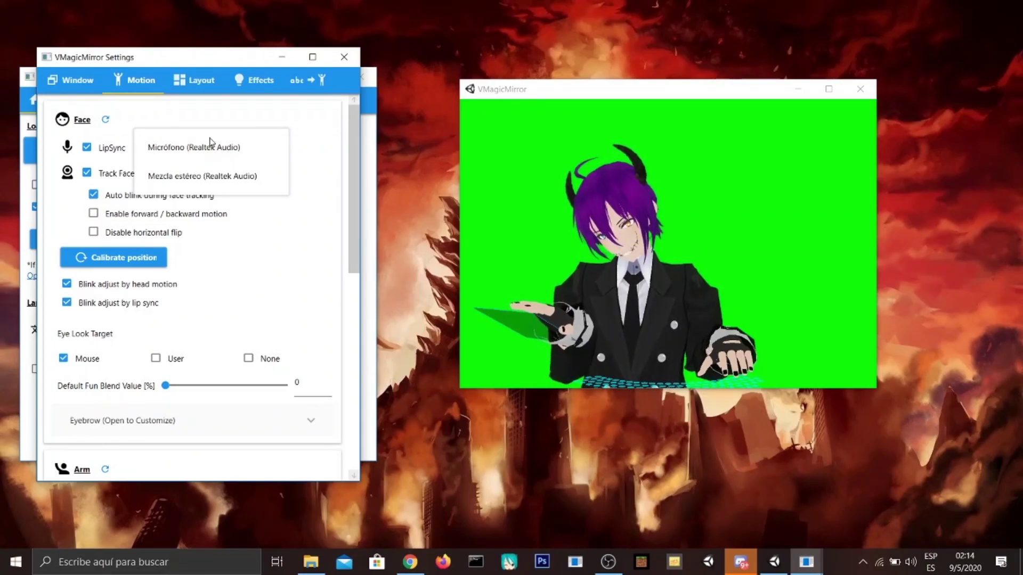
left_click(296, 144)
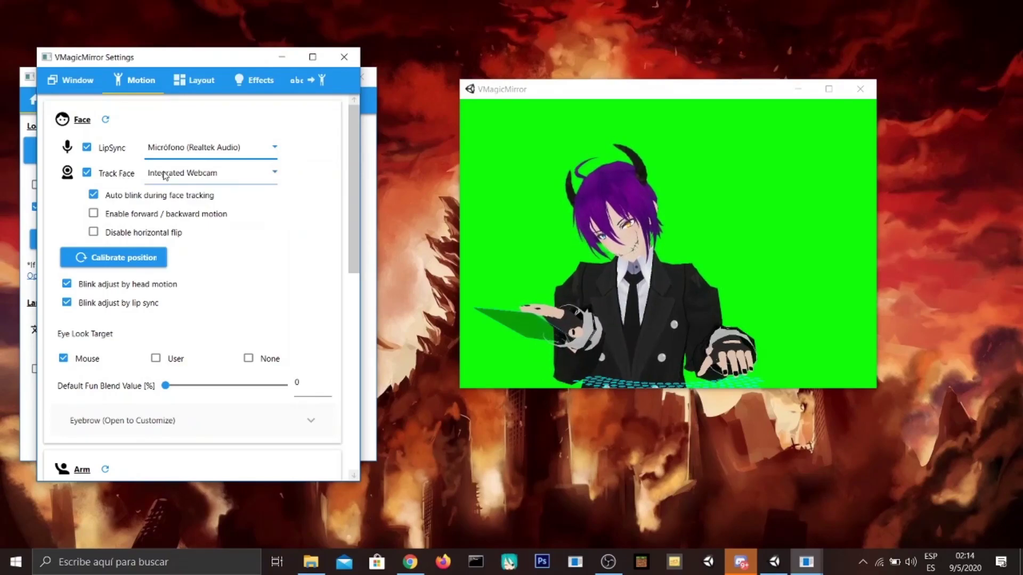
left_click(202, 174)
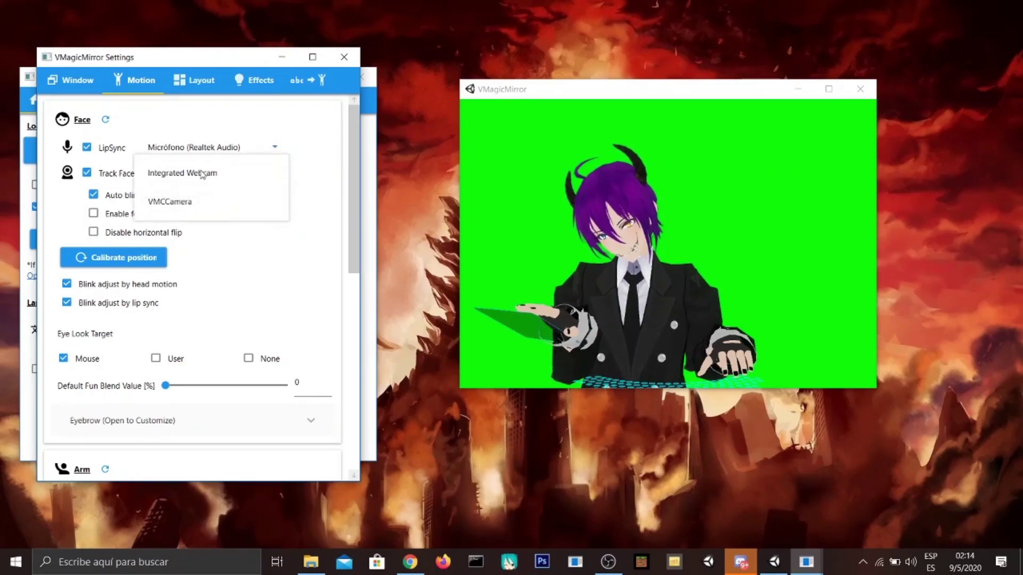
left_click(319, 151)
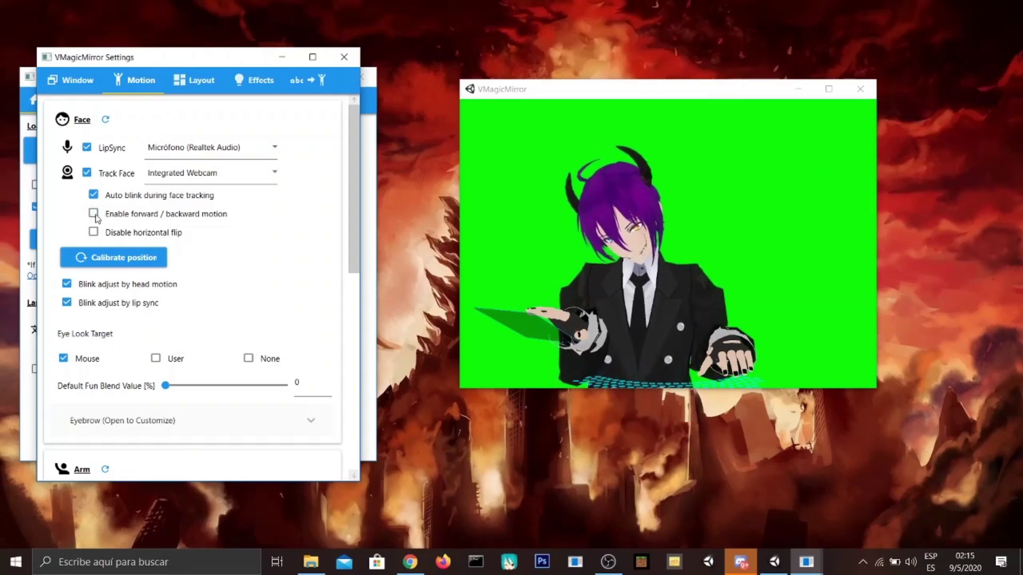
left_click(93, 232)
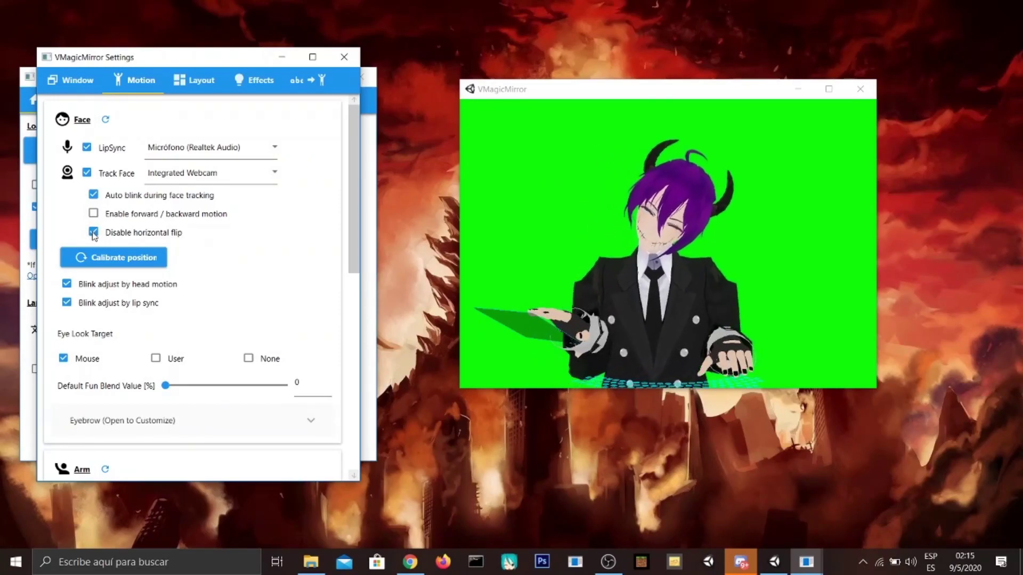
Step: Turn off Disable horizontal flip, and try clearing the Mouse eye look target before enabling it again
left_click(93, 233)
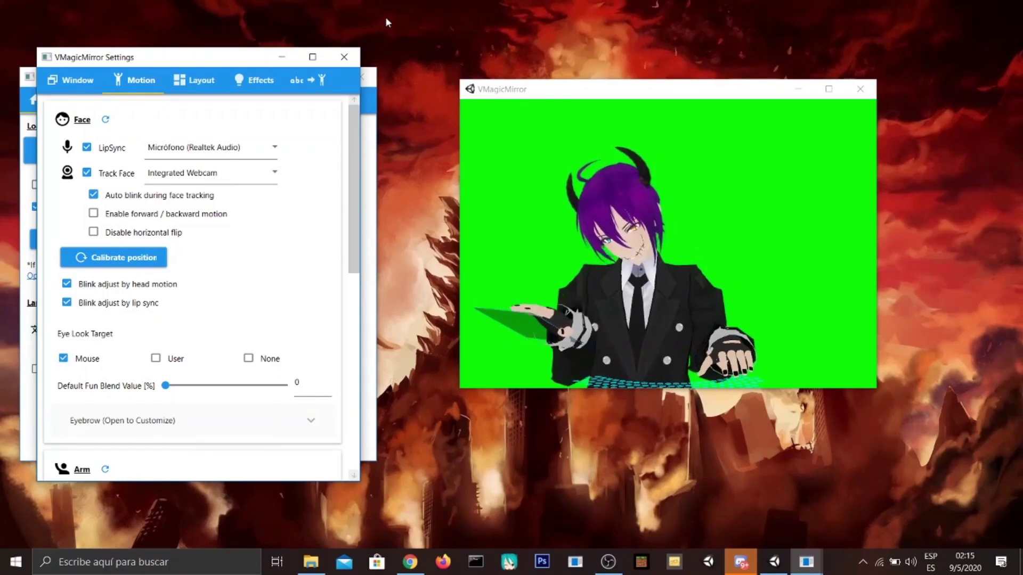
left_click(63, 358)
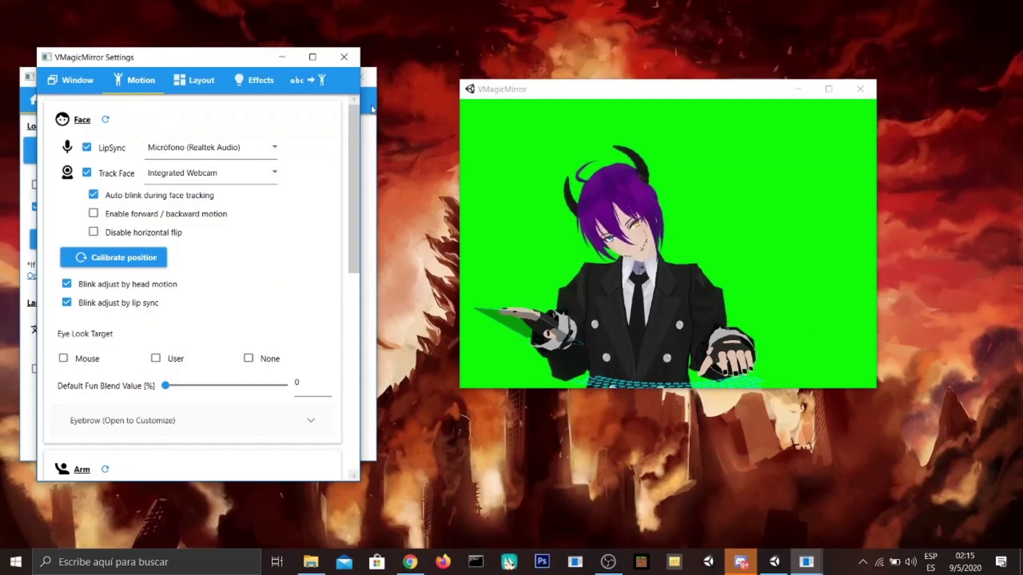
left_click(64, 358)
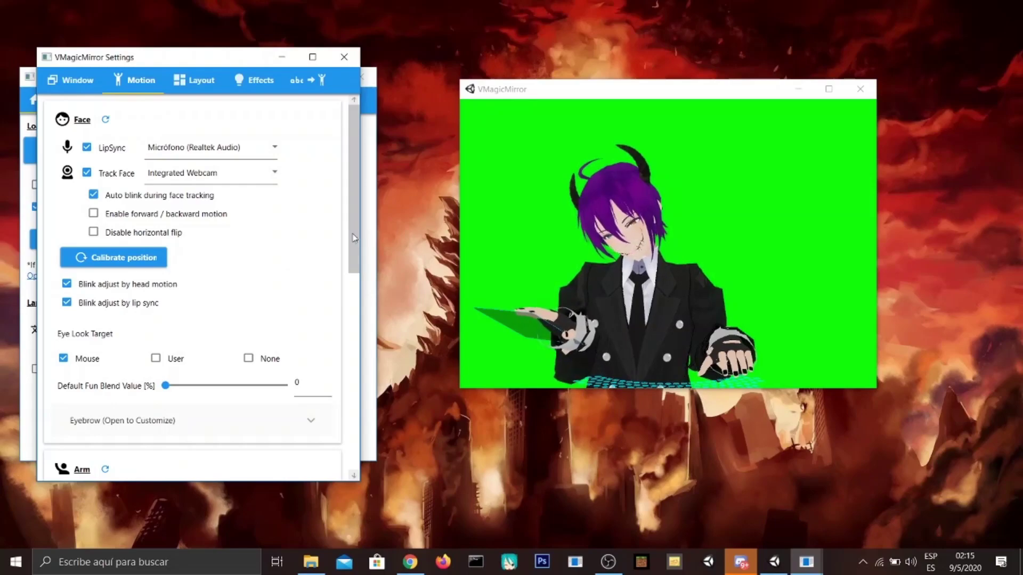
Step: Try the Presentation-like hand option in the arm motion settings and switch it back off
left_click_drag(357, 237, 351, 365)
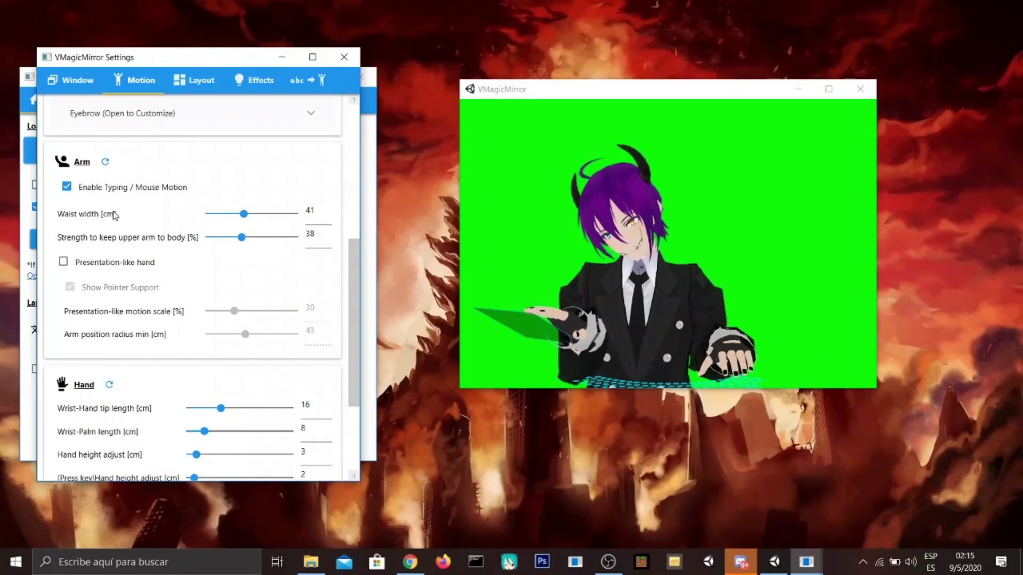
left_click(63, 261)
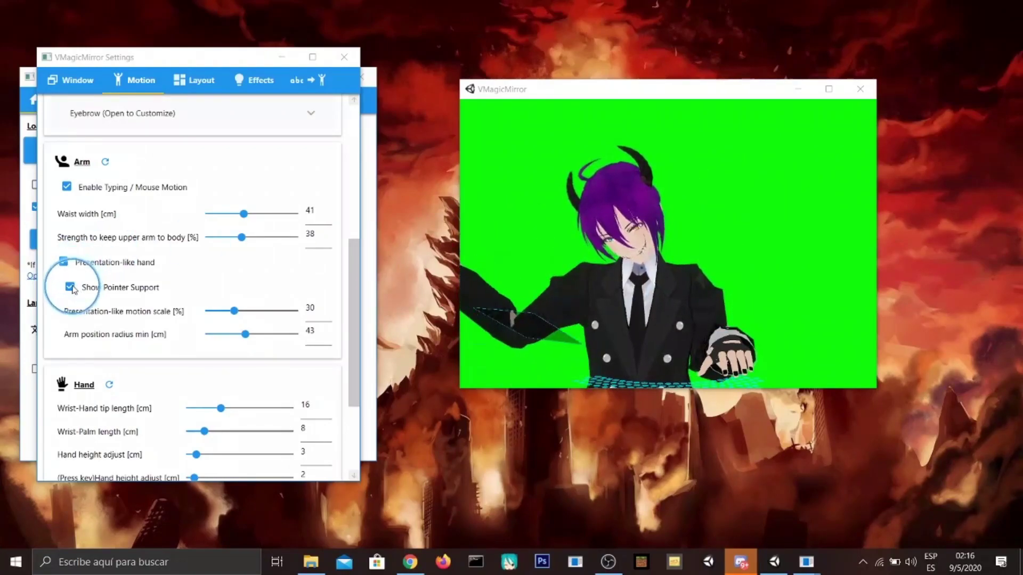
left_click(63, 261)
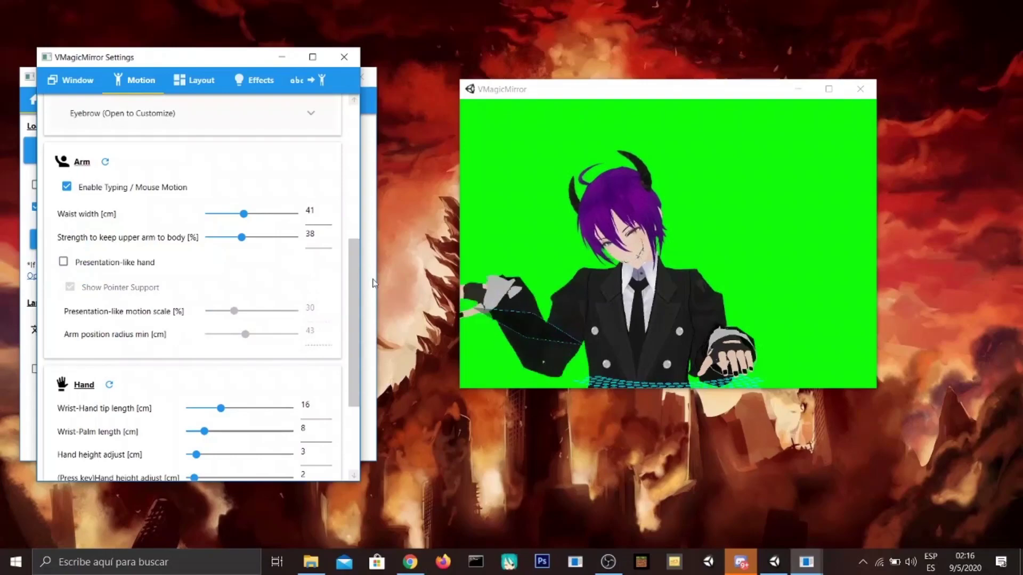
scroll(353, 292, "down", 2)
Step: Try the camera FOV and the MIDI controller options in the layout settings, leaving the FOV at 32 and the MIDI options off
left_click(194, 80)
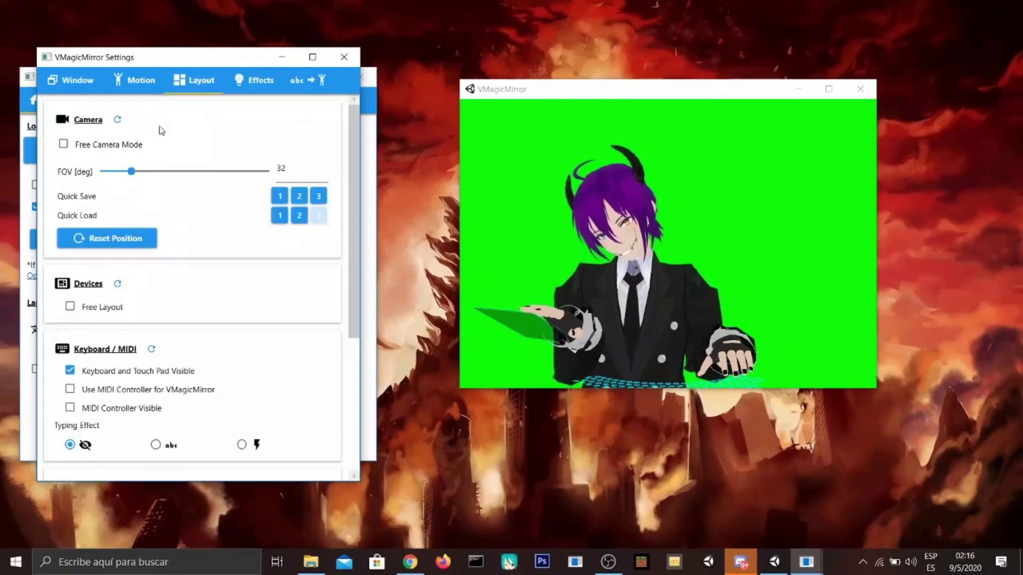
mouse_move(137, 170)
left_mouse_down()
mouse_move(183, 173)
mouse_move(113, 172)
mouse_move(112, 185)
mouse_move(131, 171)
left_mouse_up()
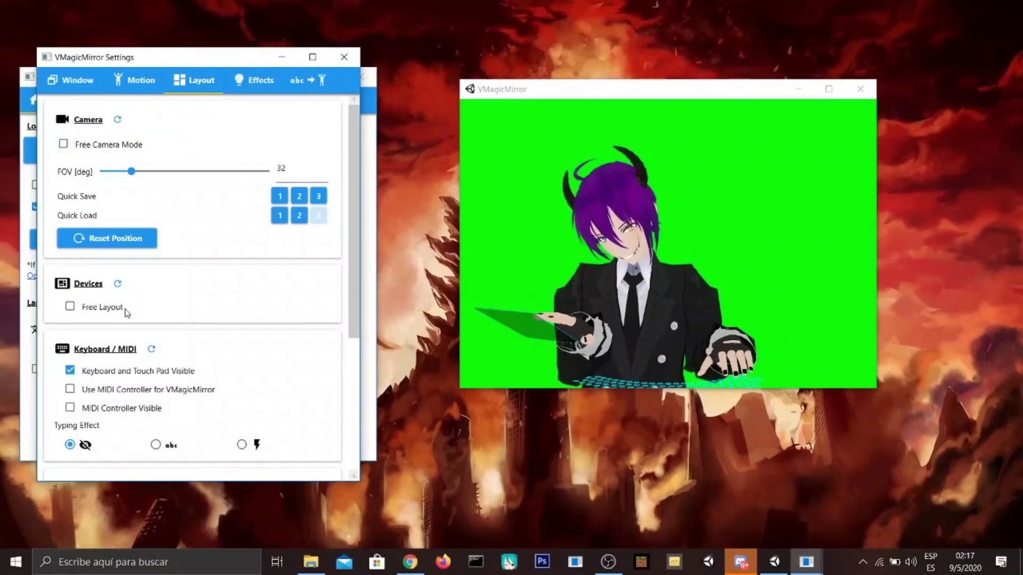
left_click_drag(354, 205, 361, 322)
left_click(70, 196)
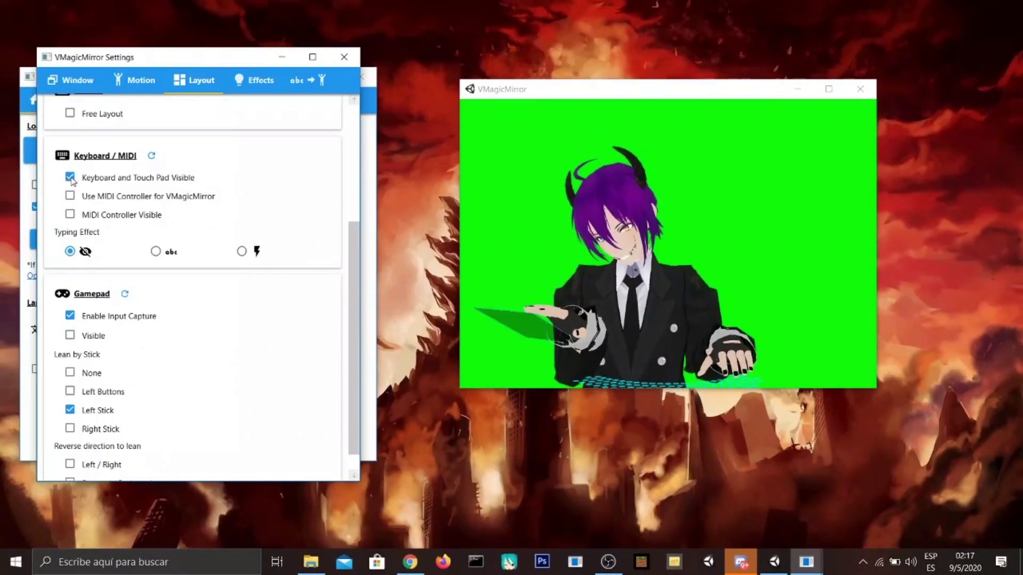
left_click(70, 196)
left_click(70, 215)
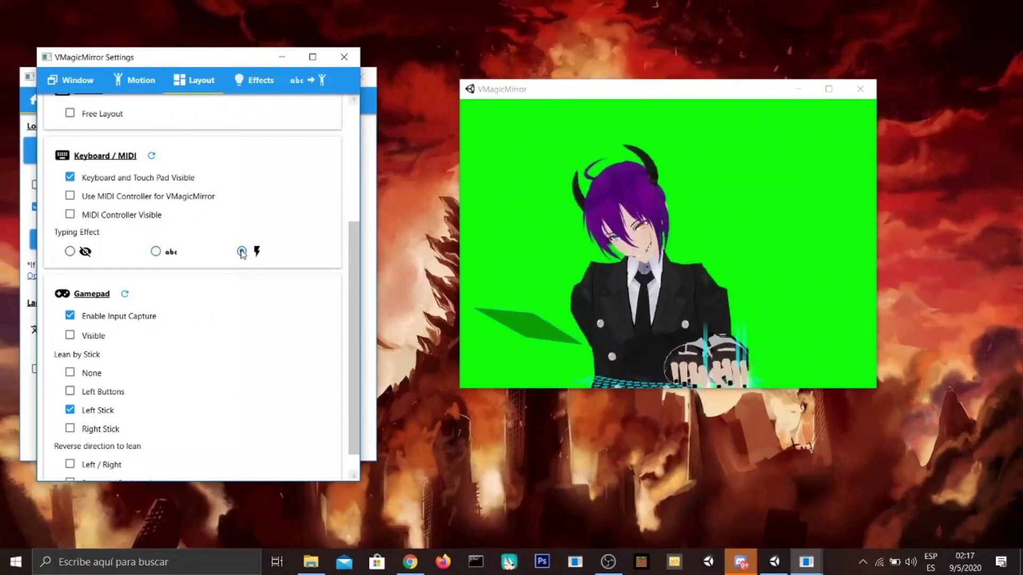
Step: Turn off Enable Input Capture in the gamepad layout settings
scroll(73, 319, "down", 1)
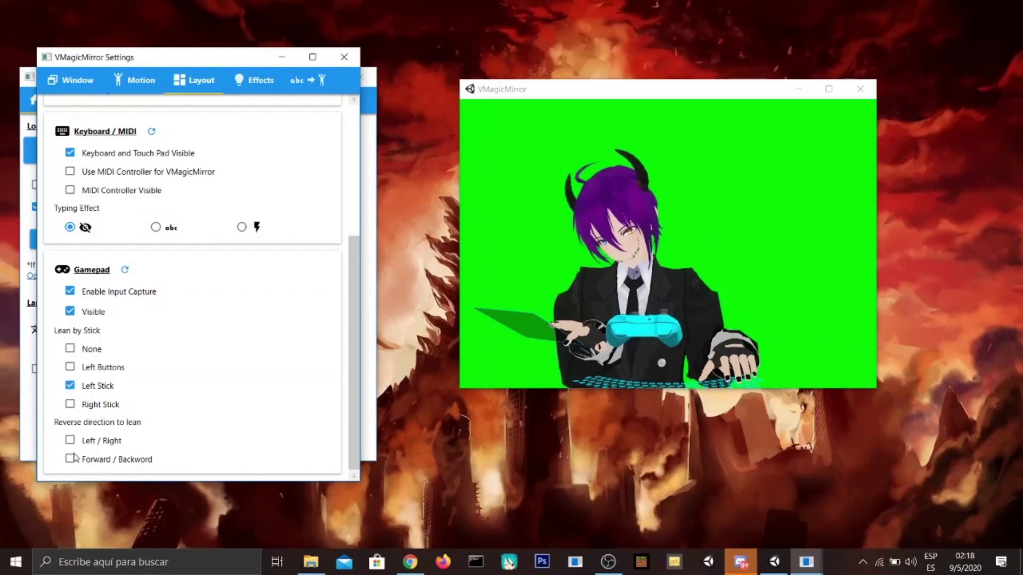
left_click(70, 291)
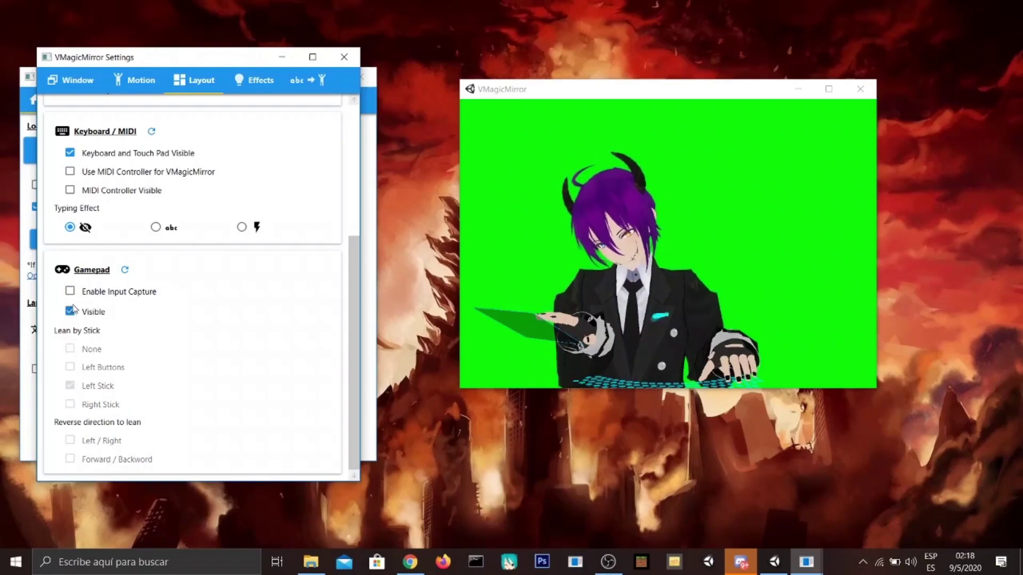
left_click_drag(353, 307, 261, 90)
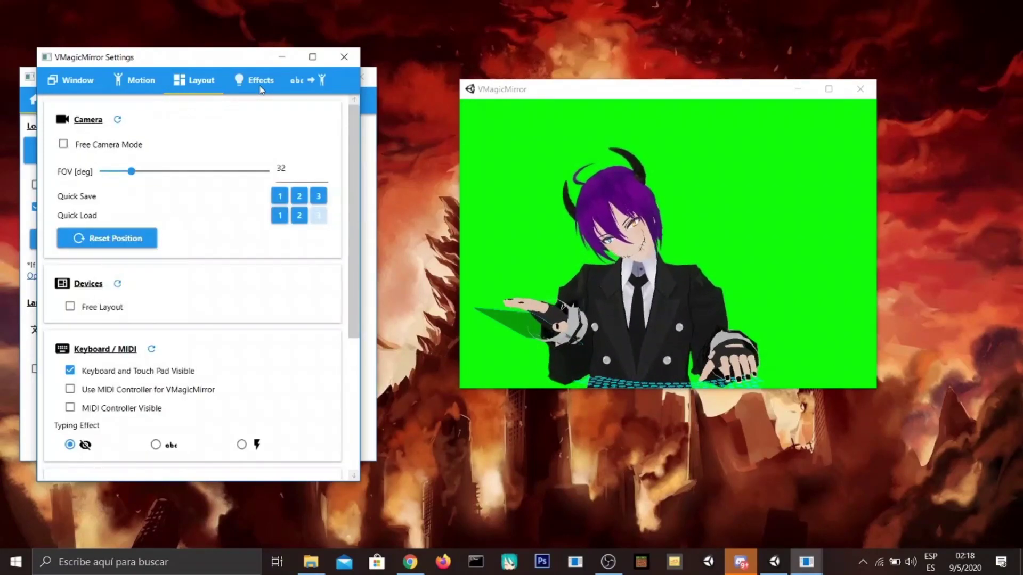
Step: Try the light's red value and a 0% intensity in the effects settings, then restore them to 255 and 100%
left_click(261, 90)
left_click_drag(181, 206, 274, 206)
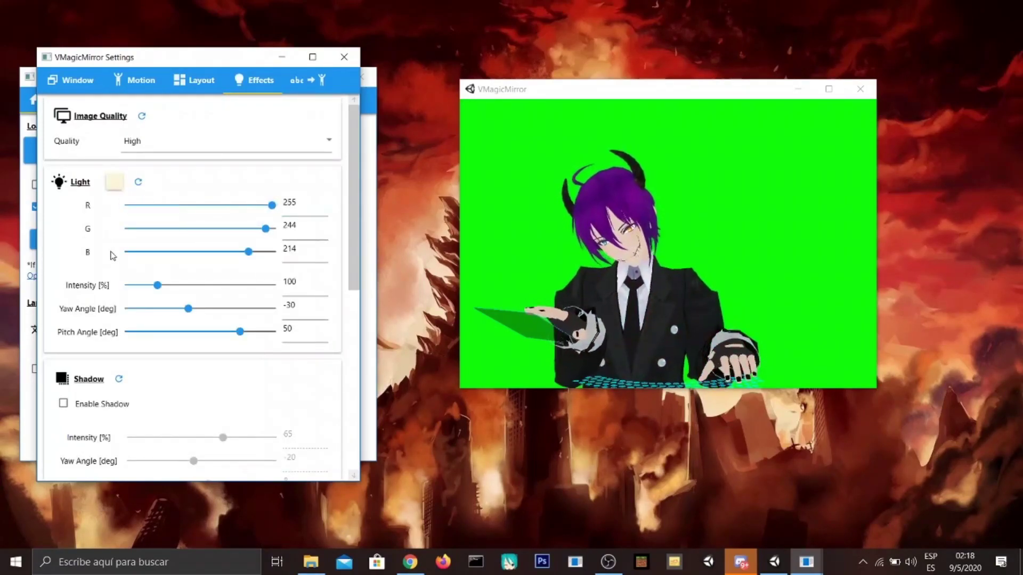
left_click_drag(157, 285, 125, 285)
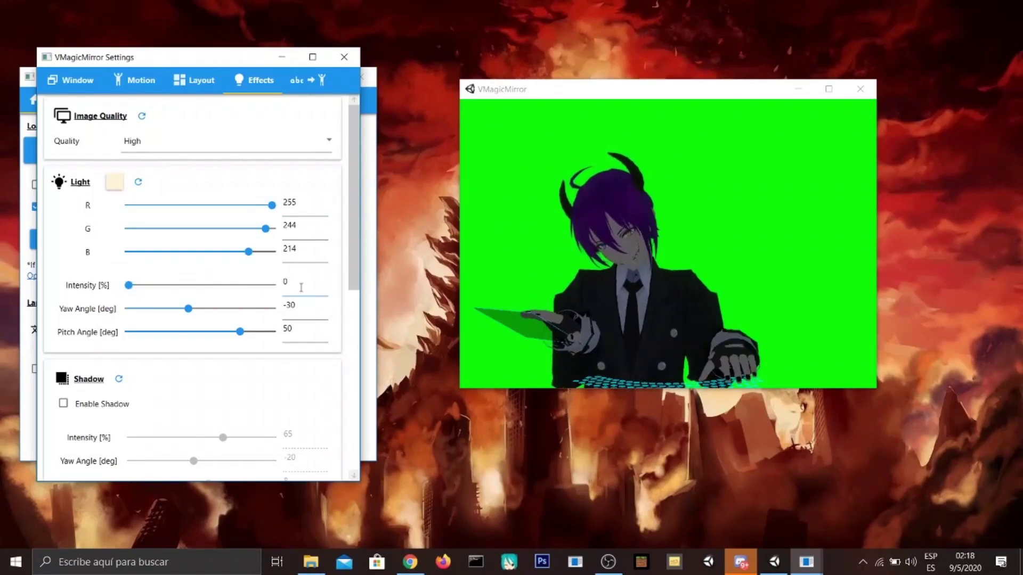
scroll(226, 256, "down", 1)
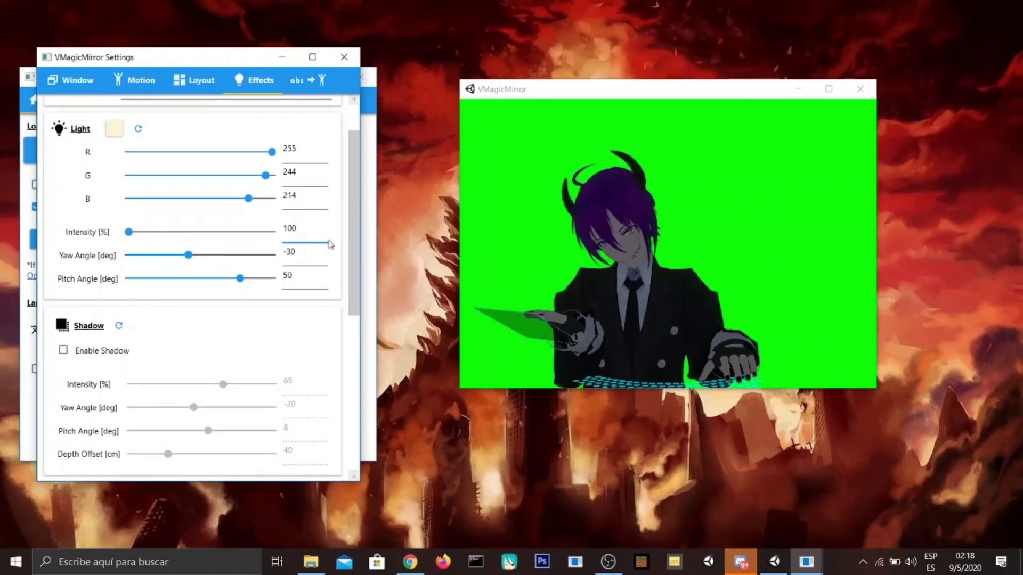
scroll(271, 211, "down", 1)
scroll(352, 321, "down", 5)
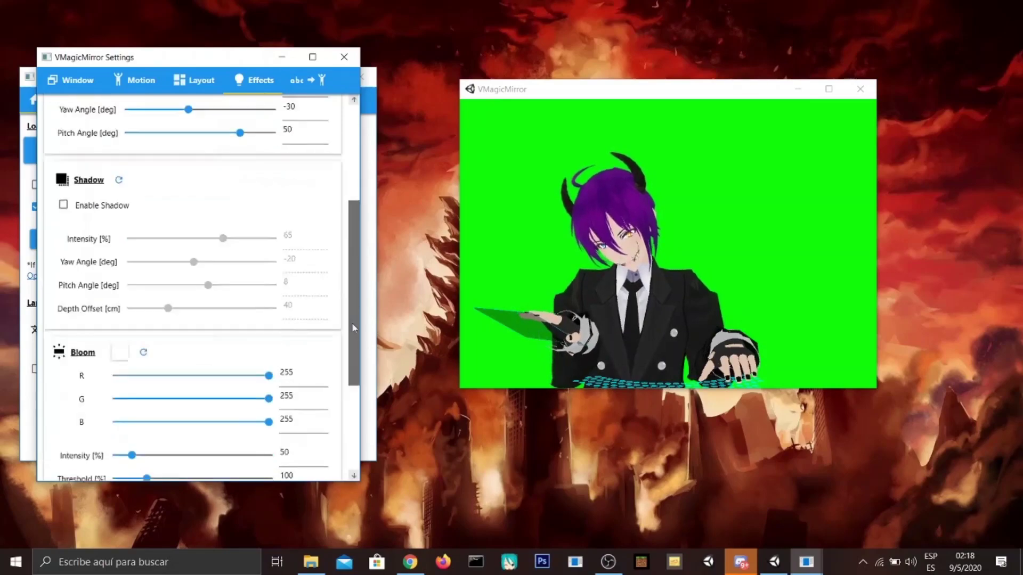
Step: Try the Enable Shadow option for the character and switch it back off
scroll(352, 322, "up", 3)
left_click(64, 287)
left_click(64, 287)
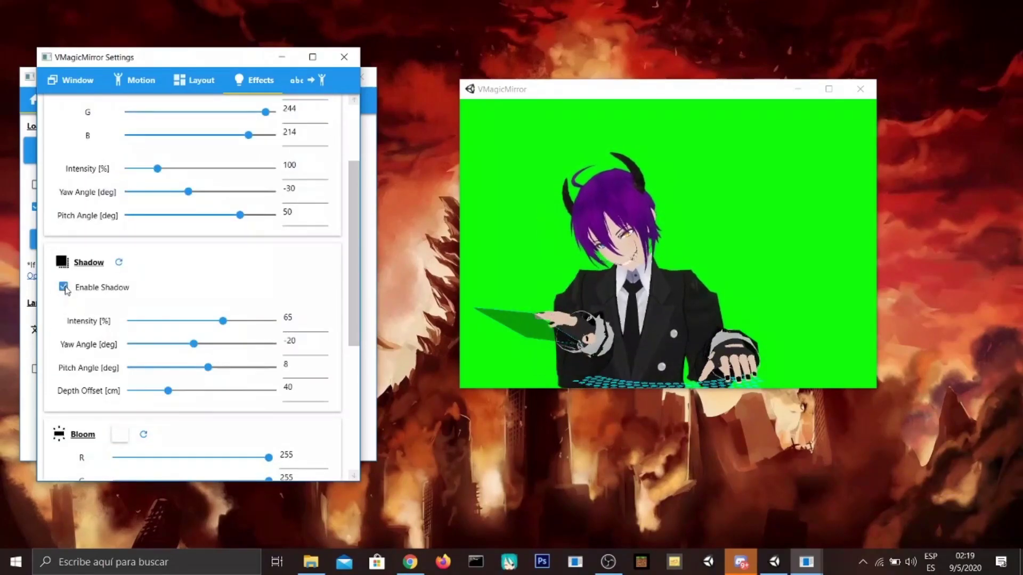
left_click(64, 288)
Step: Try different Bloom color and intensity values, ending with red and green at 255 and intensity at 500%
scroll(354, 330, "down", 5)
left_click_drag(139, 267, 297, 265)
left_click(183, 290)
left_click_drag(171, 292, 292, 290)
left_click_drag(132, 346, 269, 346)
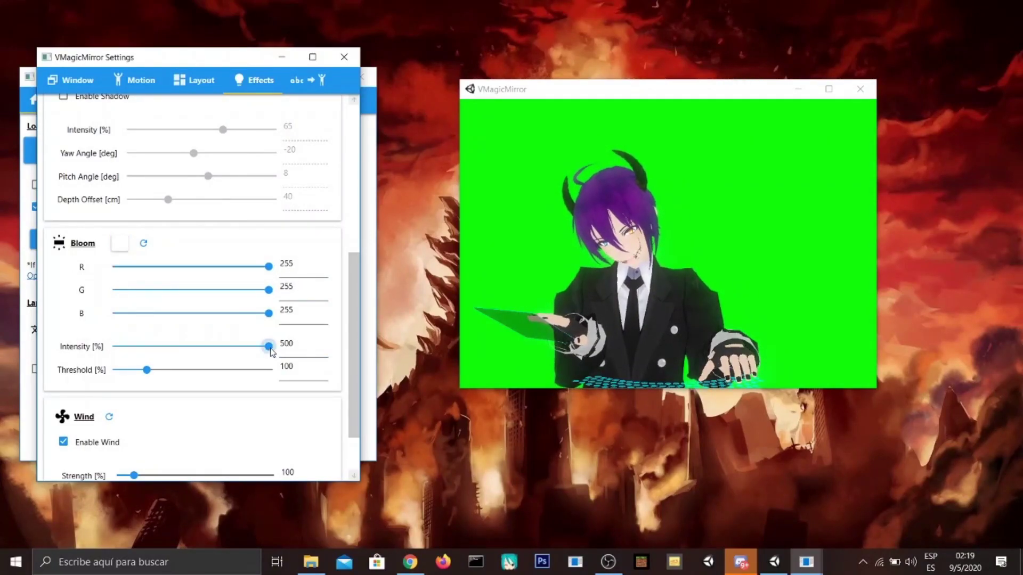
double_click(297, 356)
key("BackSpace")
type("50")
left_click_drag(116, 347, 284, 337)
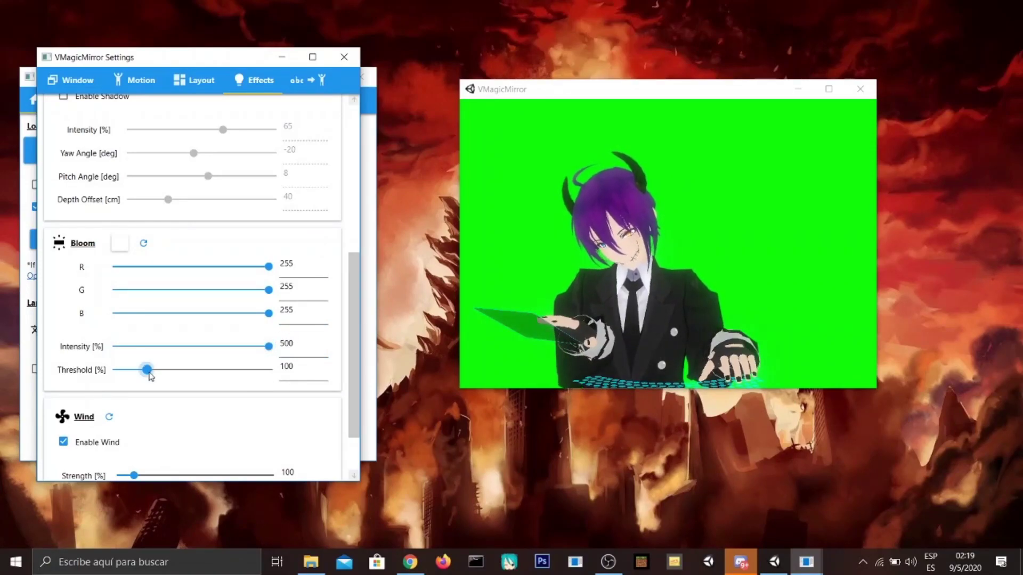
Step: Try a lower Bloom threshold, then set the threshold to 100% and the Bloom intensity to 50%
left_click_drag(147, 370, 119, 371)
double_click(283, 367)
type("100")
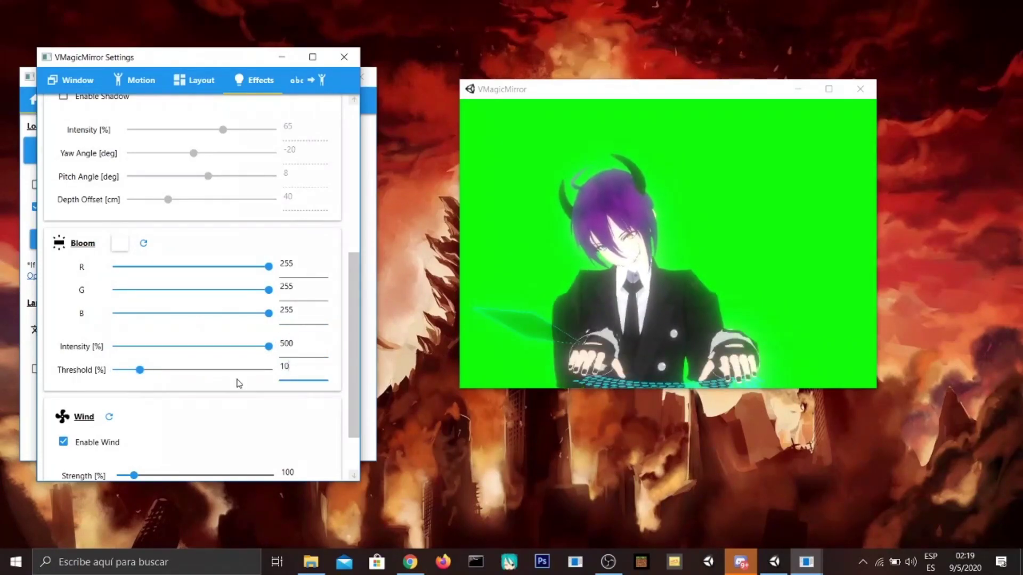
double_click(287, 345)
type("50")
scroll(86, 411, "down", 3)
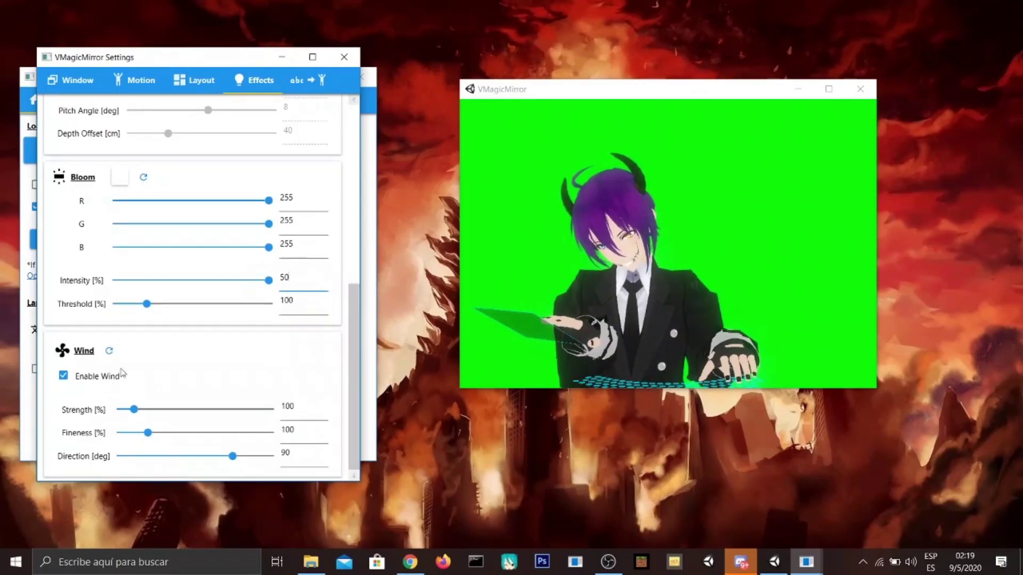
Step: Add two new items to the end of the Word to Motion list
left_click(311, 82)
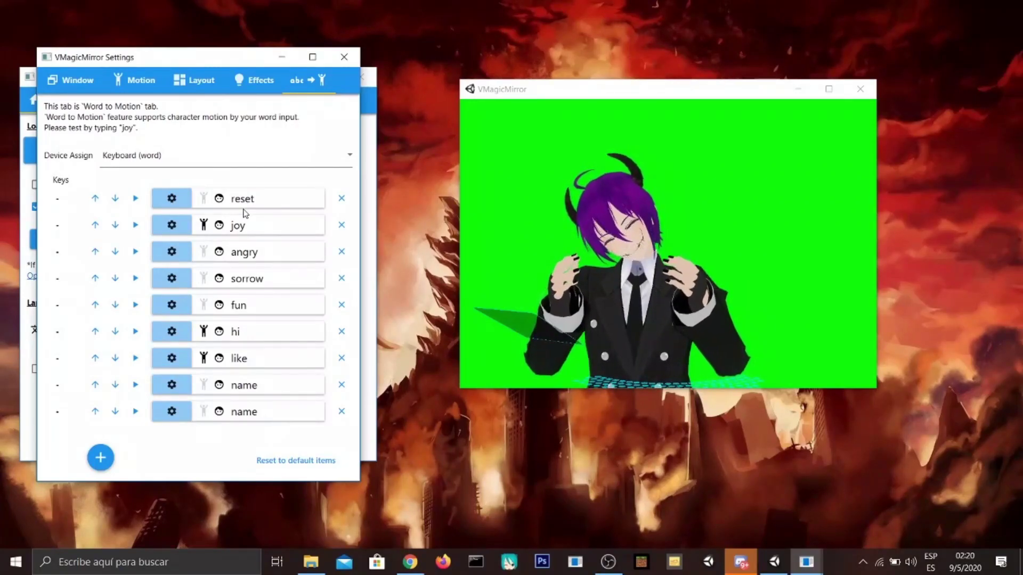
left_click(106, 461)
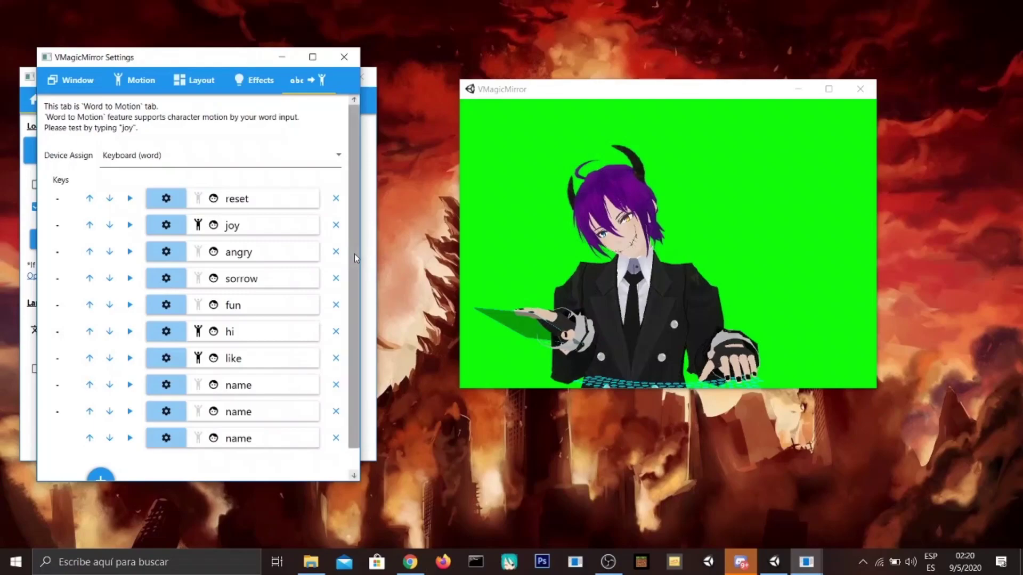
scroll(354, 254, "down", 1)
left_click(110, 459)
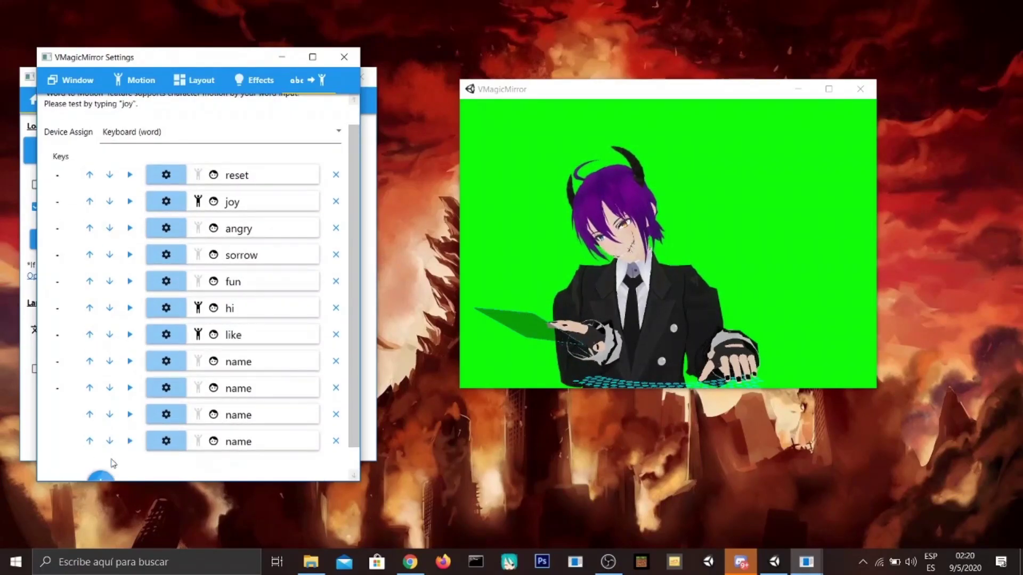
Step: Open the second-to-last Word to Motion item for editing and set its Joy blend shape to 0
left_click(166, 415)
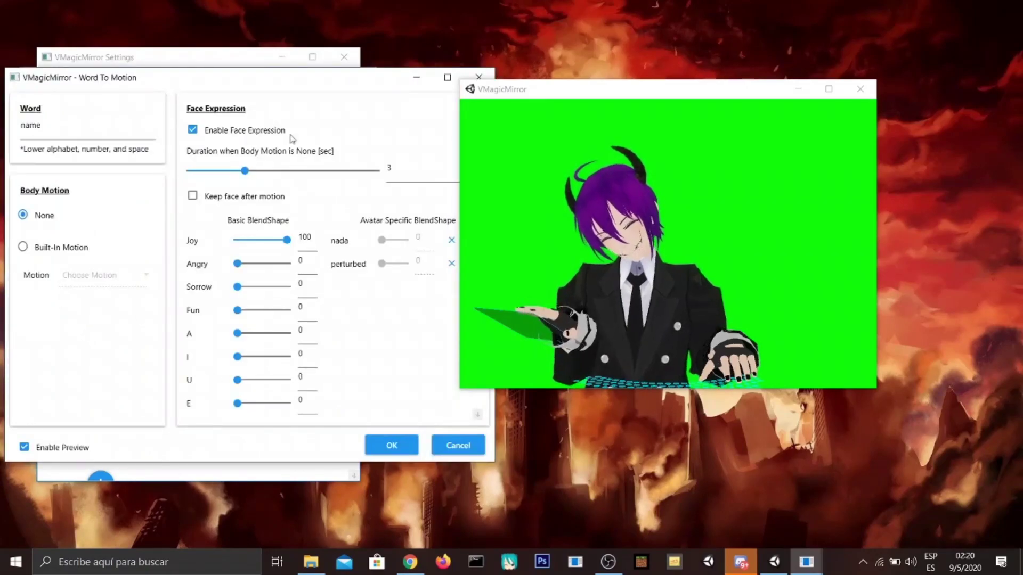
left_click_drag(228, 81, 143, 83)
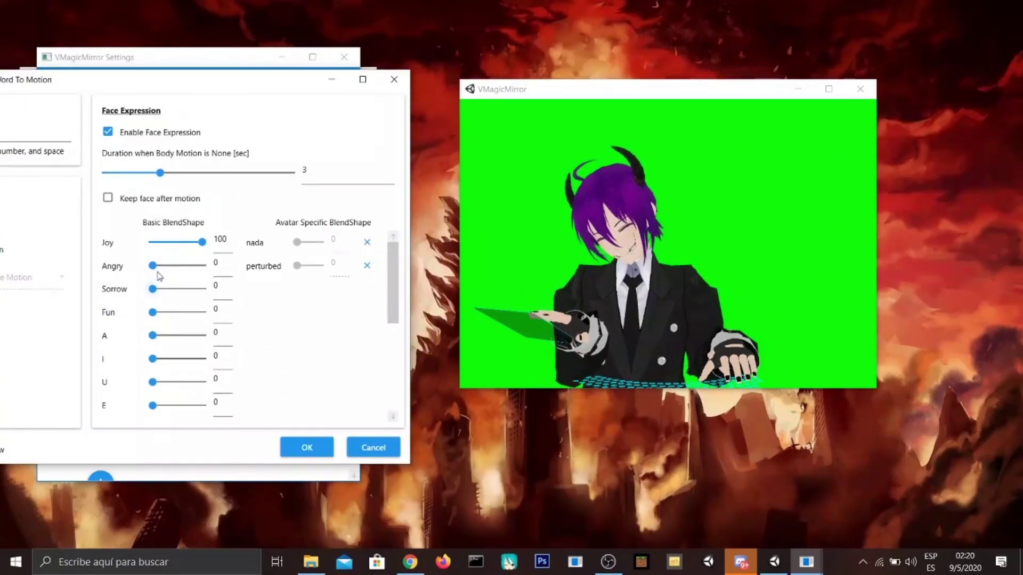
left_click_drag(157, 269, 117, 294)
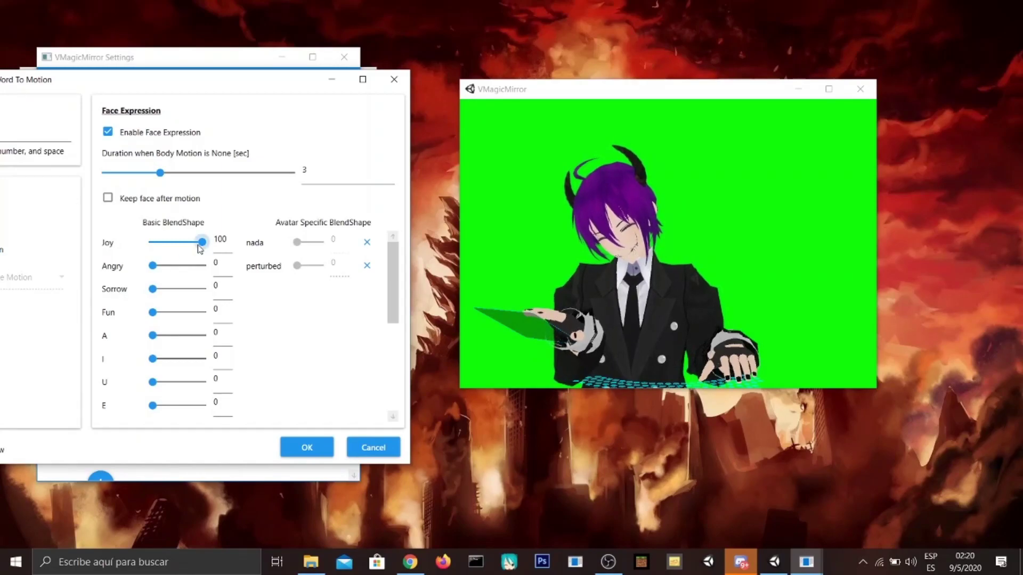
left_click_drag(201, 243, 141, 251)
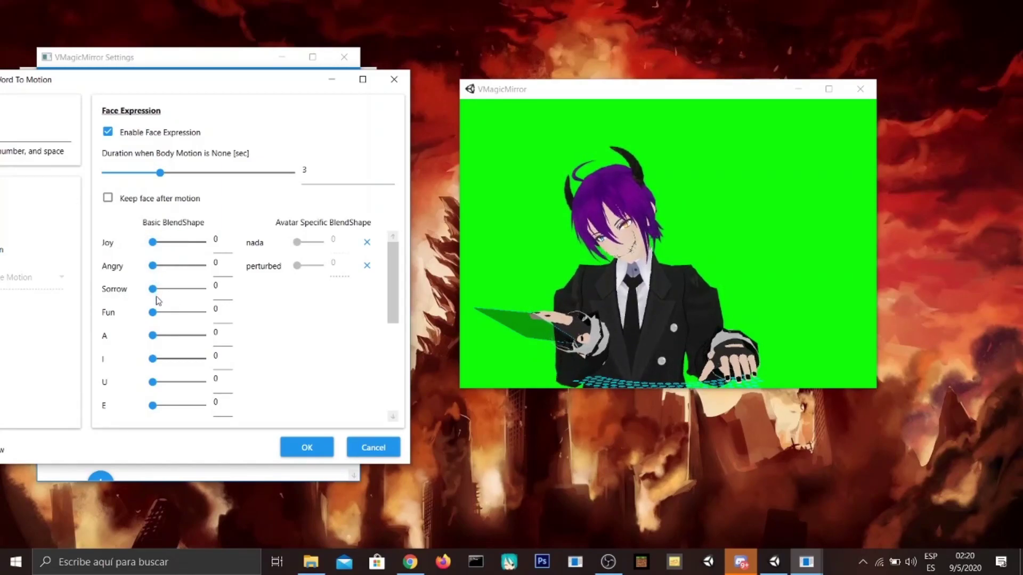
left_click_drag(152, 312, 112, 330)
Step: Change the item's trigger word to "no se"
left_click_drag(223, 81, 385, 83)
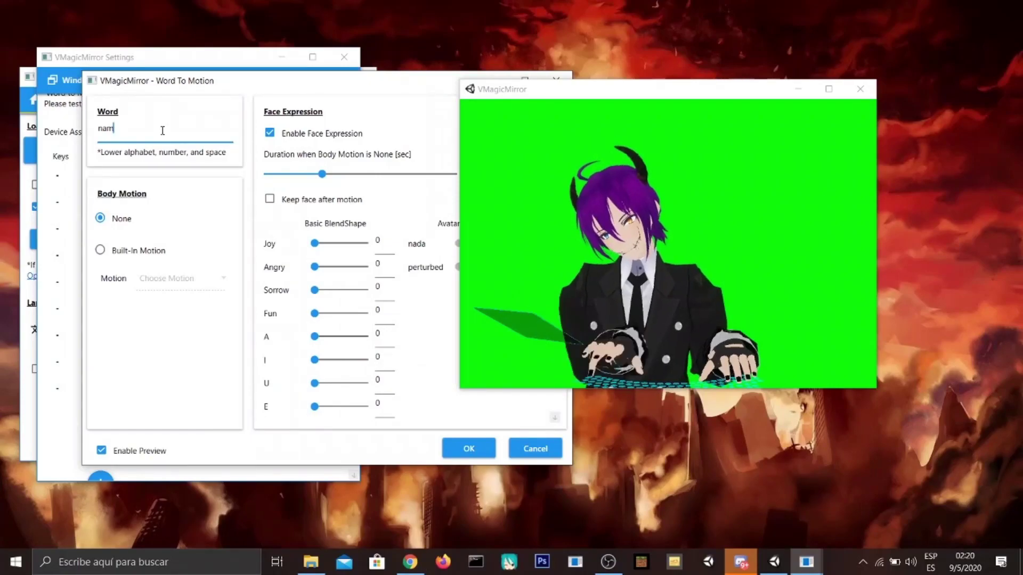
key("BackSpace")
key("BackSpace")
key("BackSpace")
type("no se")
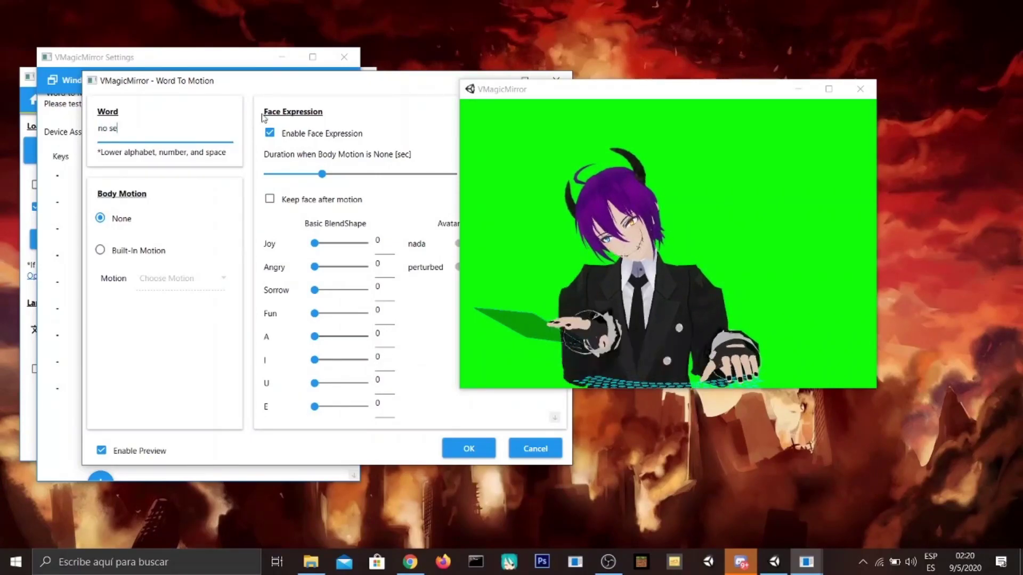
Step: Set the Angry, Fun and A blend shapes of the item's face expression to 100
left_click_drag(304, 86, 196, 83)
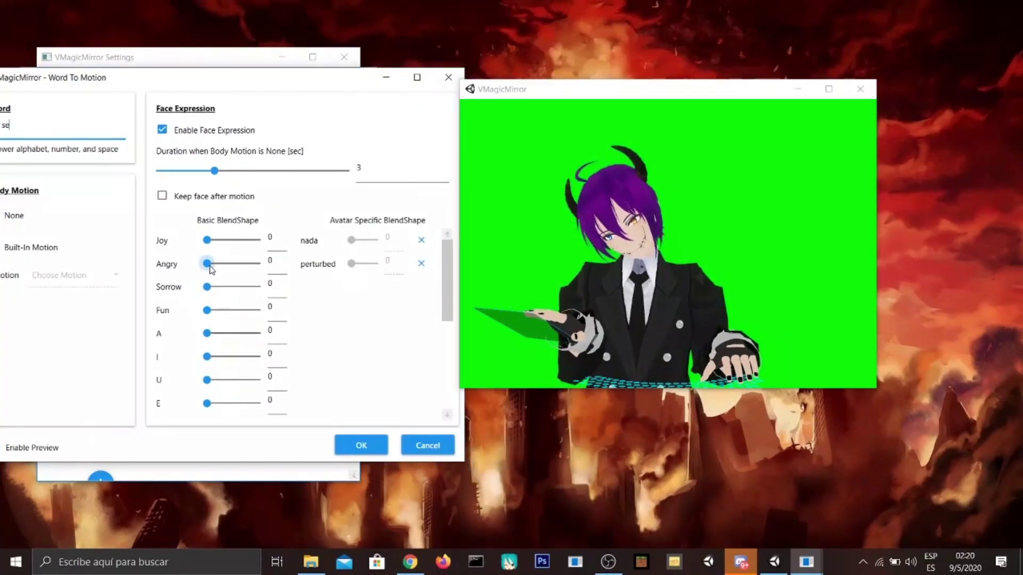
left_click_drag(208, 263, 298, 267)
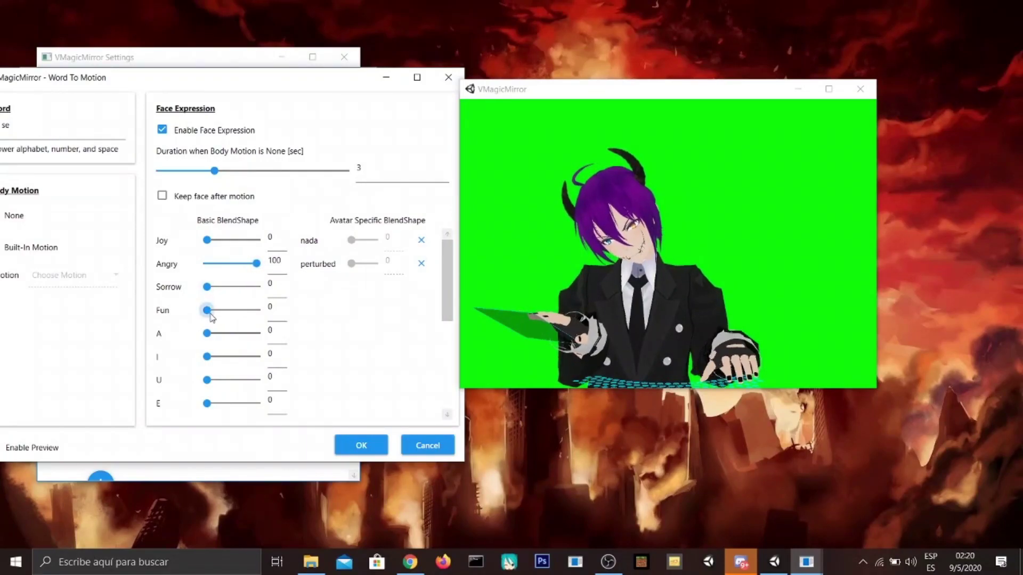
left_click_drag(206, 310, 291, 303)
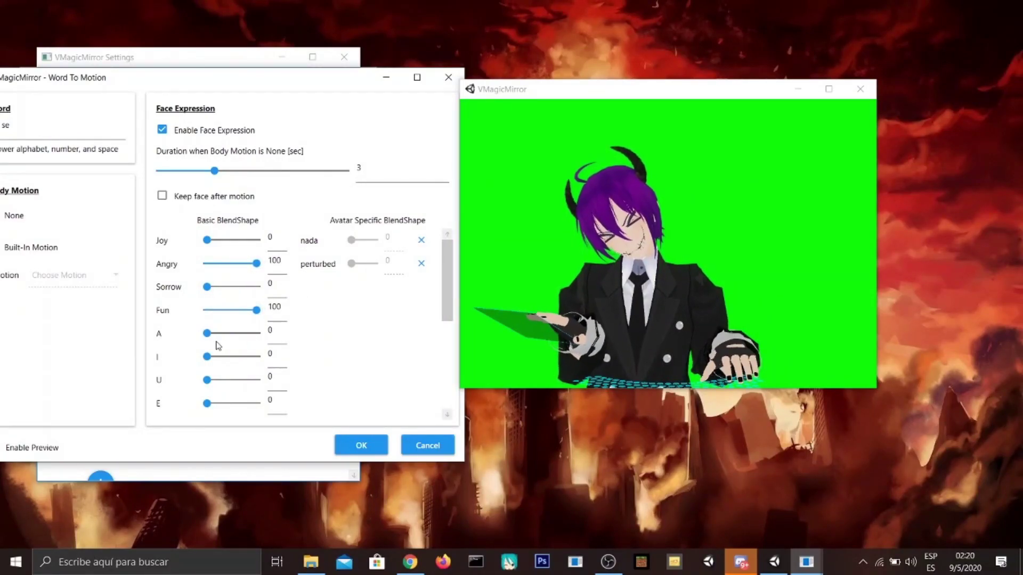
left_click_drag(206, 333, 293, 339)
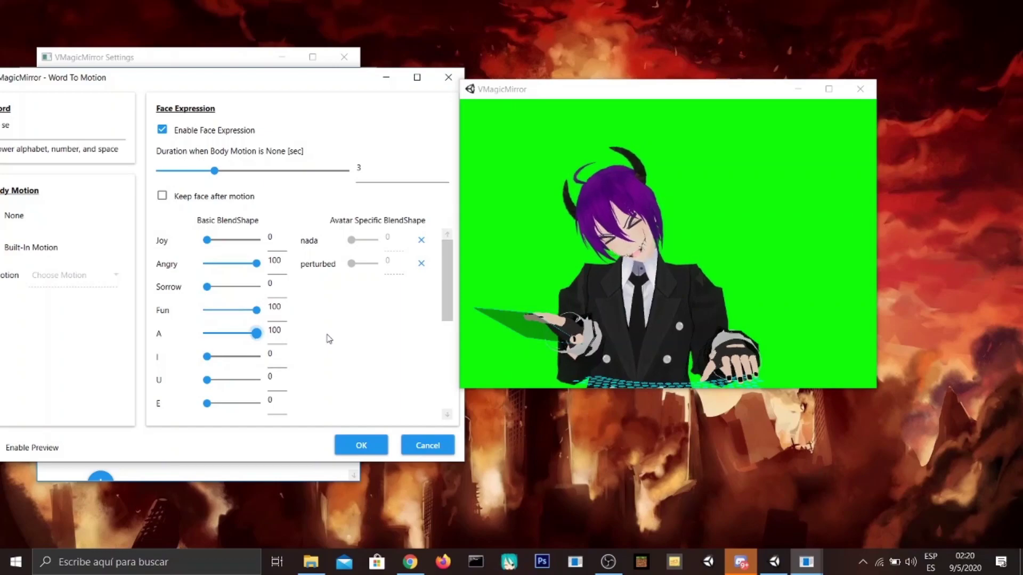
Step: Close the Word to Motion item editor and the settings window, and start saving the current VMagicMirror settings
left_click(367, 446)
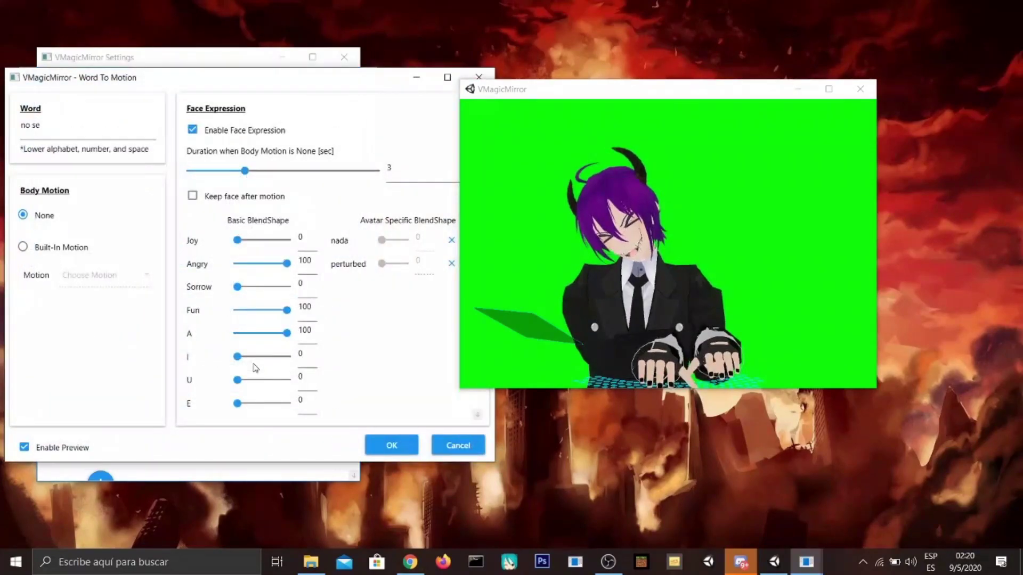
left_click(458, 445)
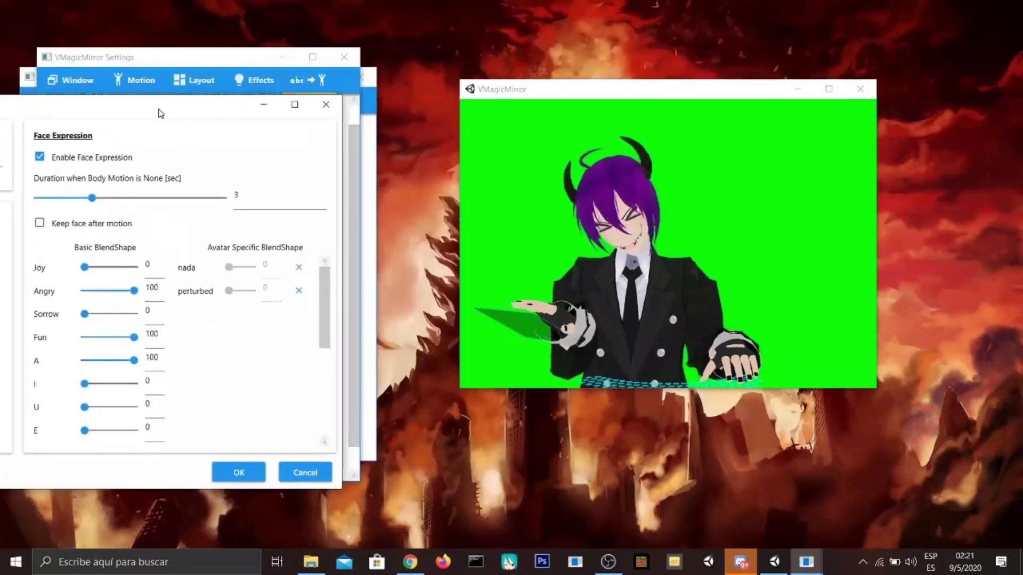
left_click(333, 109)
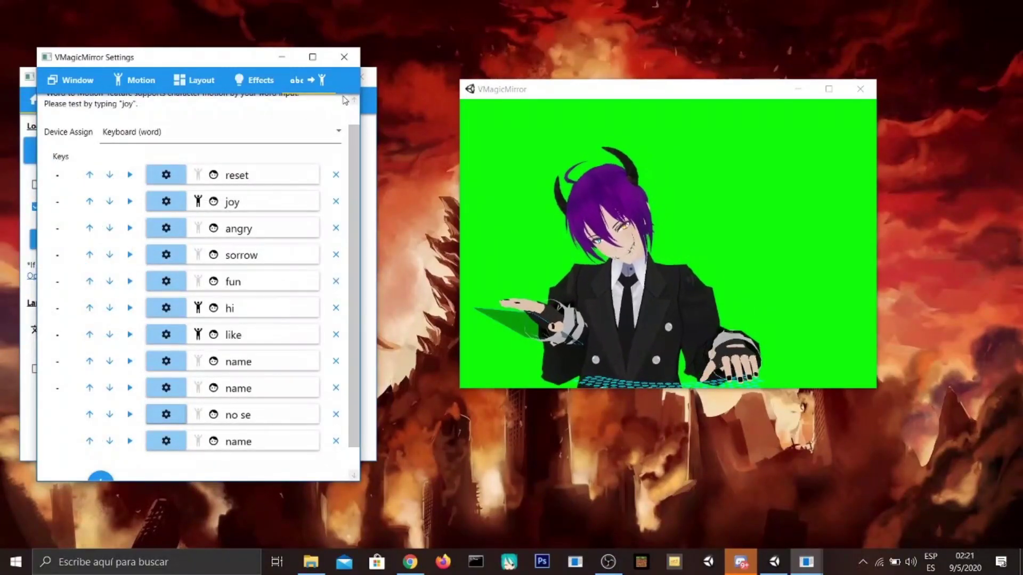
left_click(344, 58)
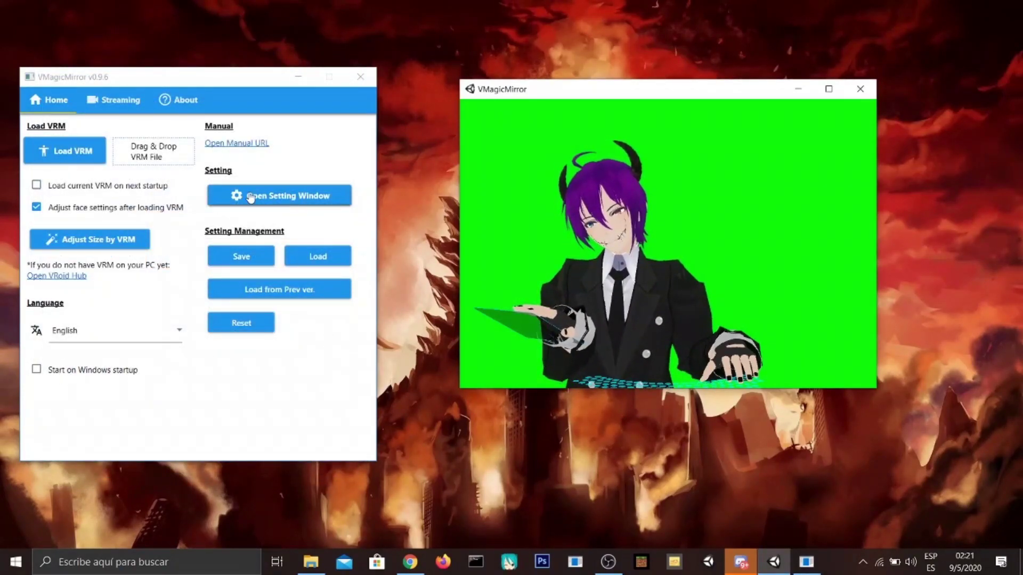
left_click(255, 263)
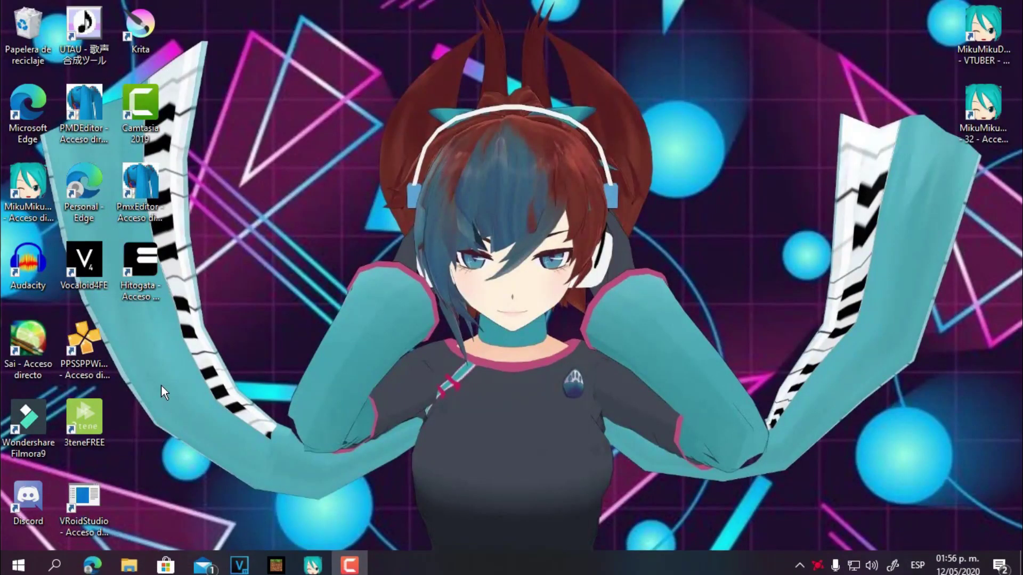
Step: Open Hitogata, load the red-haired model and start face tracking with Neuron turned off
left_click(157, 277)
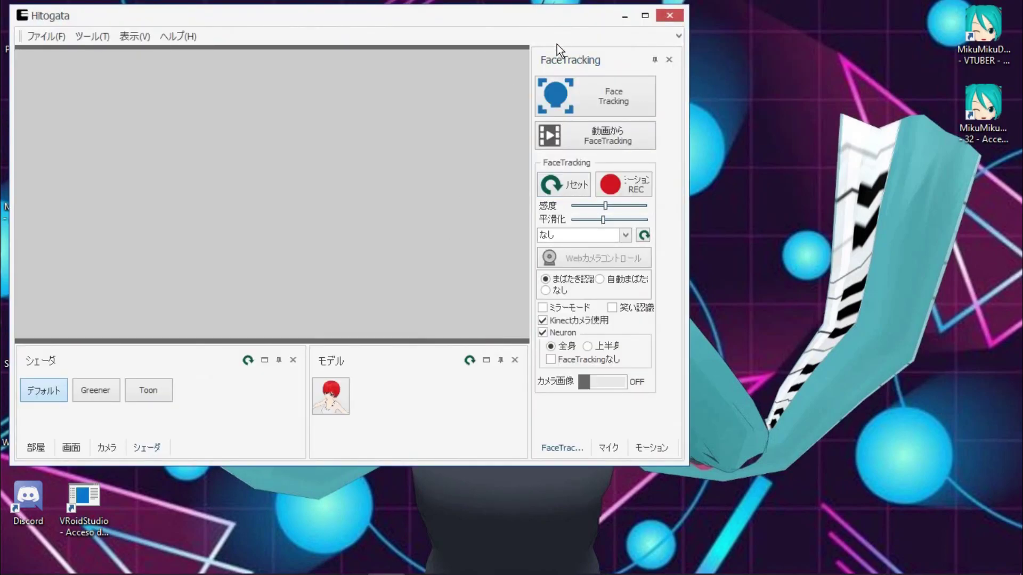
left_click(331, 395)
left_click(584, 103)
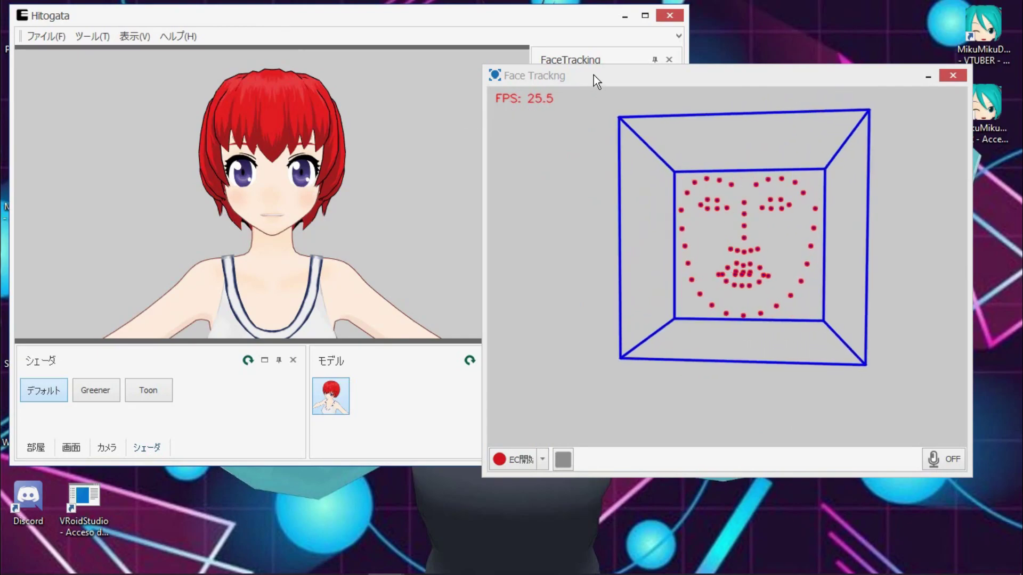
left_click(928, 78)
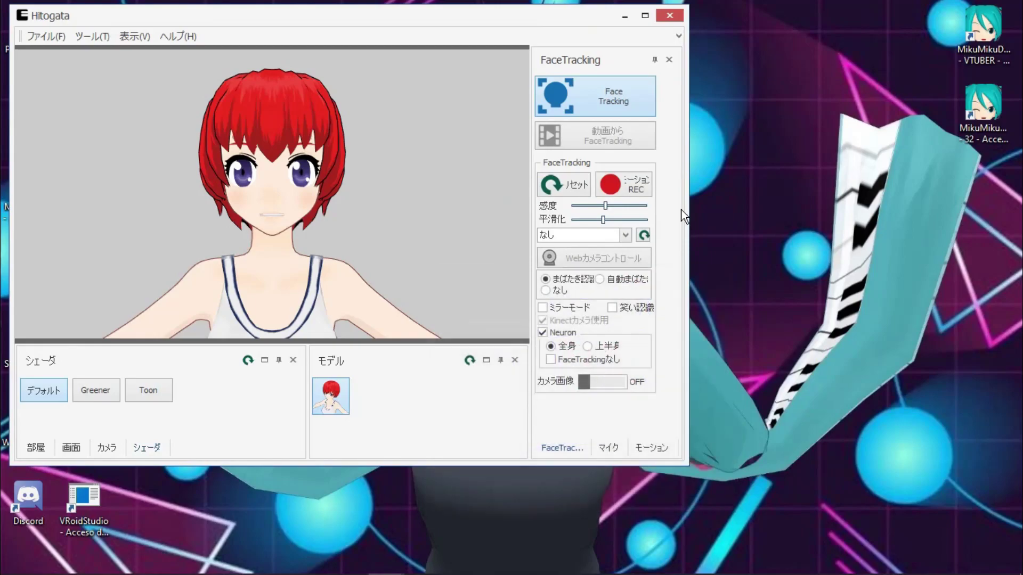
left_click(545, 333)
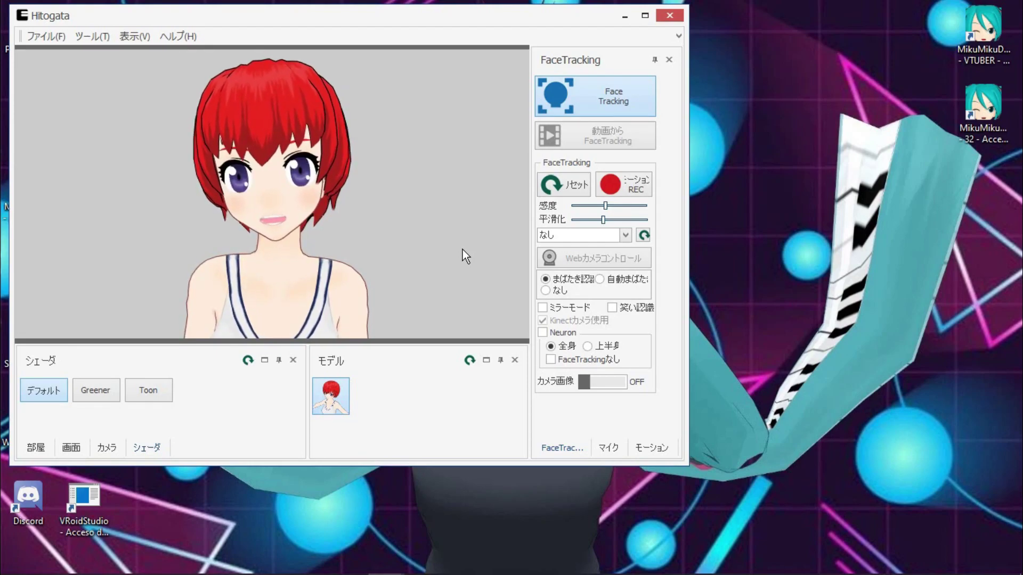
Step: Record a face-tracking motion, save it as the VMD file 1A in the Videos folder, and close Hitogata
left_click(624, 184)
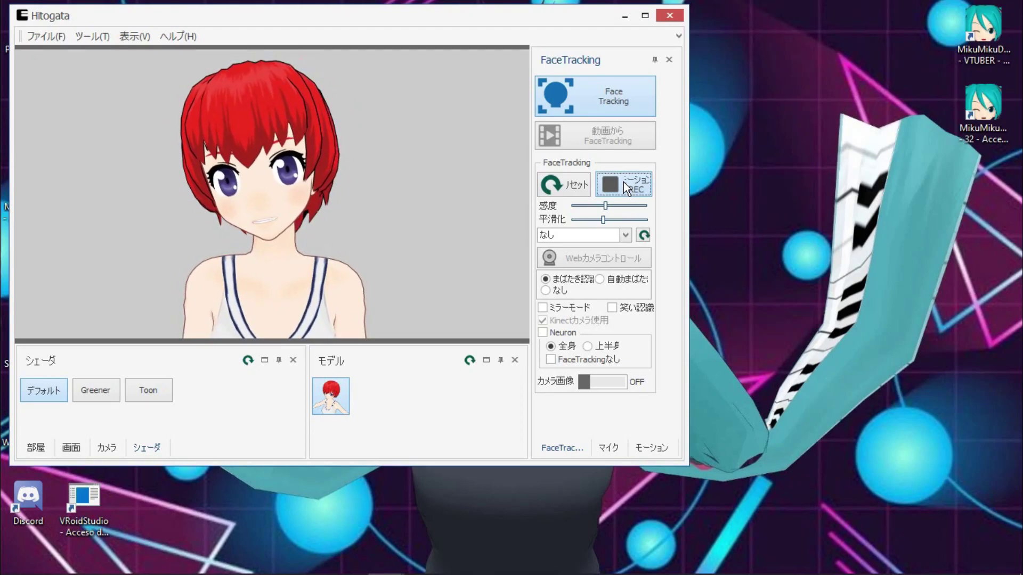
left_click(627, 187)
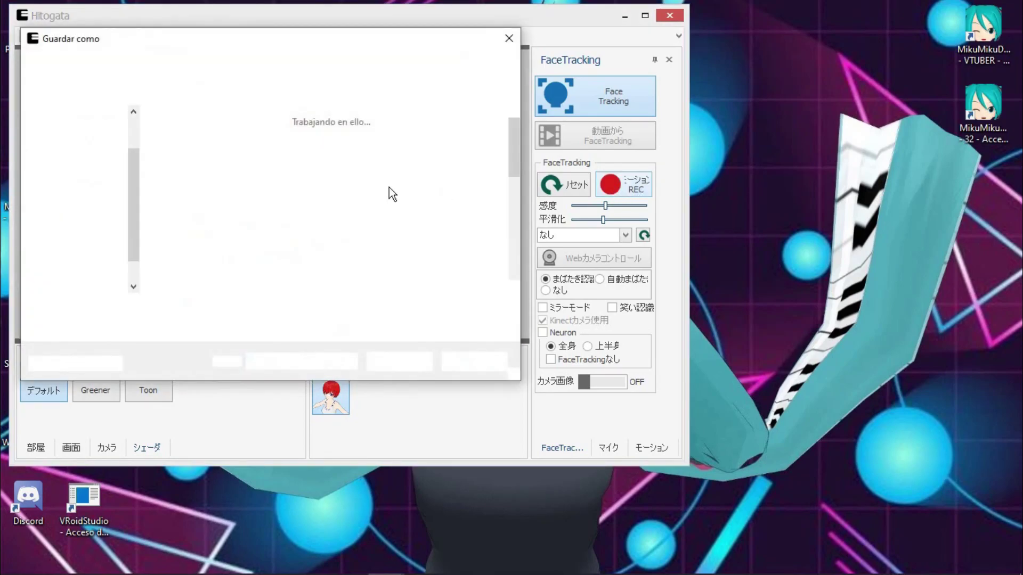
left_click_drag(518, 153, 510, 267)
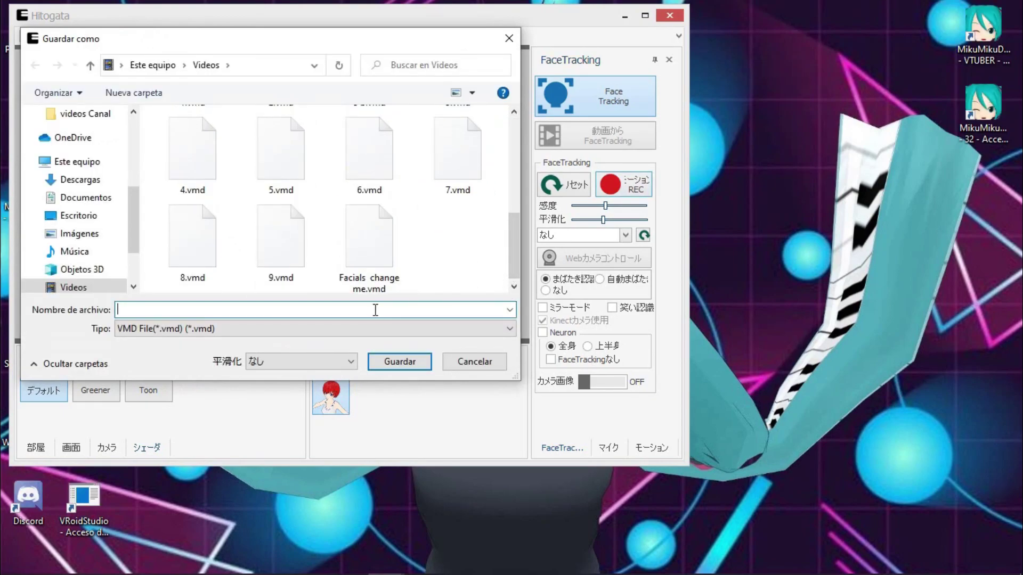
type("1A")
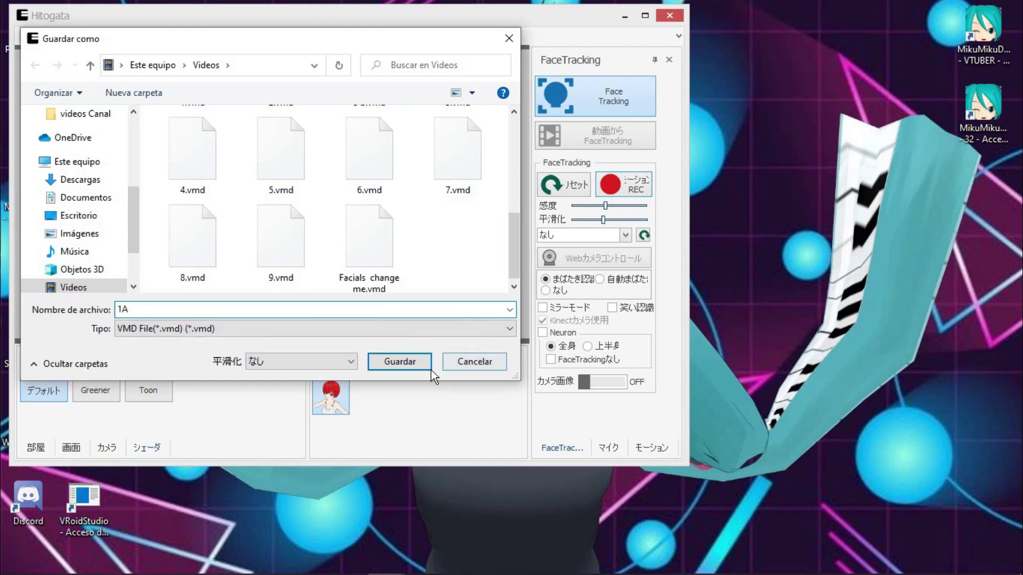
left_click(430, 368)
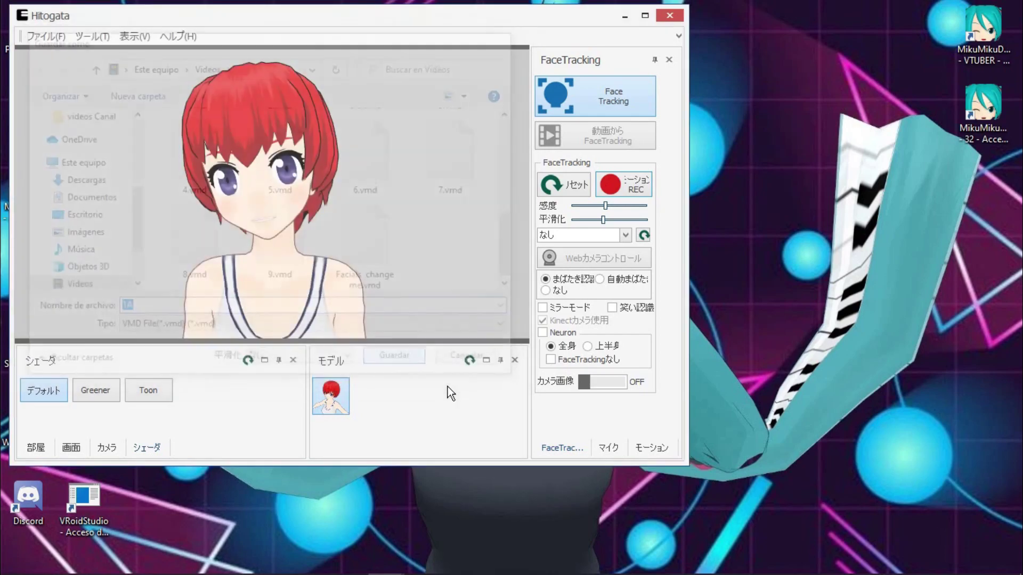
left_click(670, 15)
Step: Open MikuMikuDance and locate the recorded 1A.vmd file in the Videos folder
left_click(310, 562)
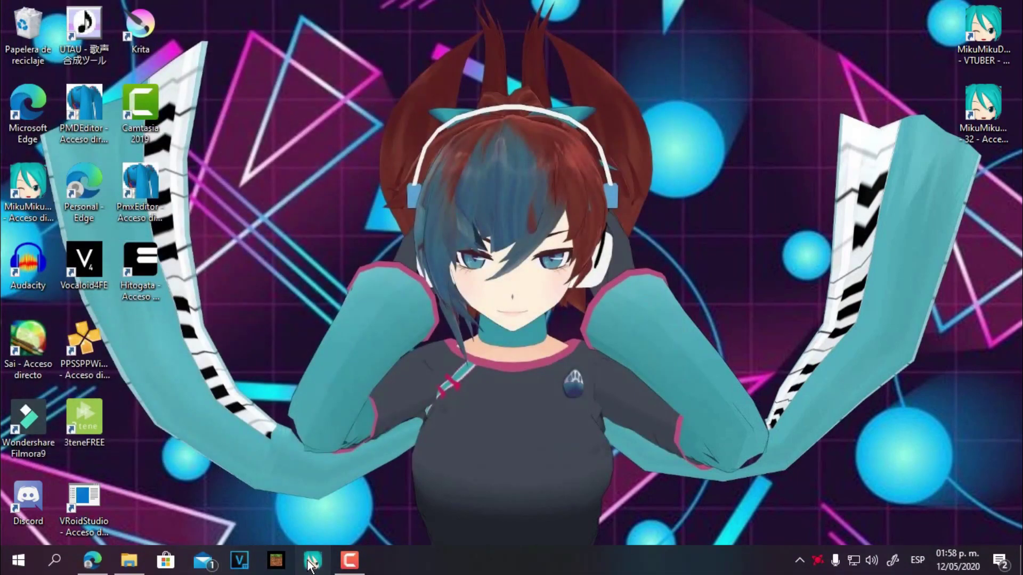
left_click(128, 561)
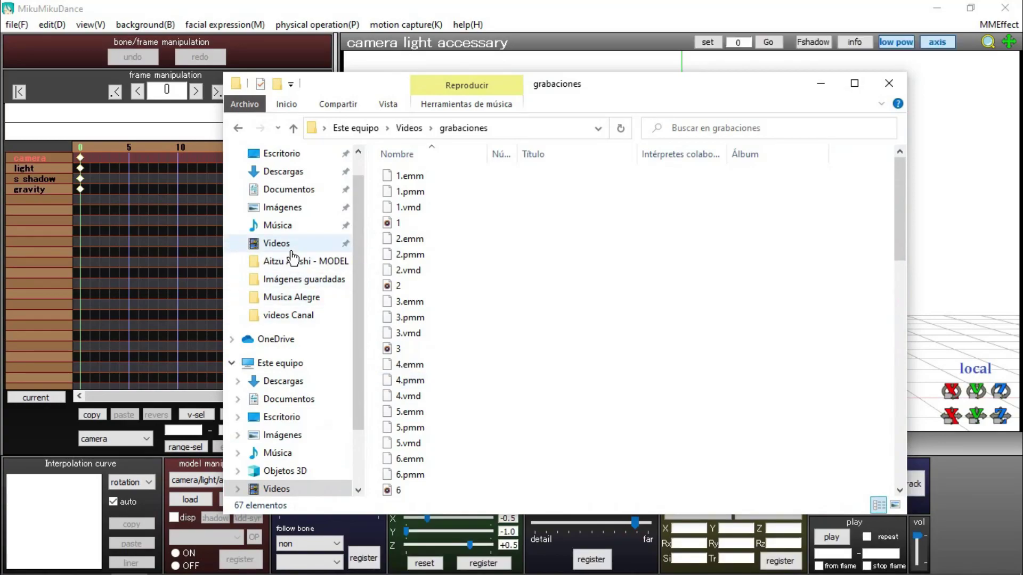
left_click(291, 250)
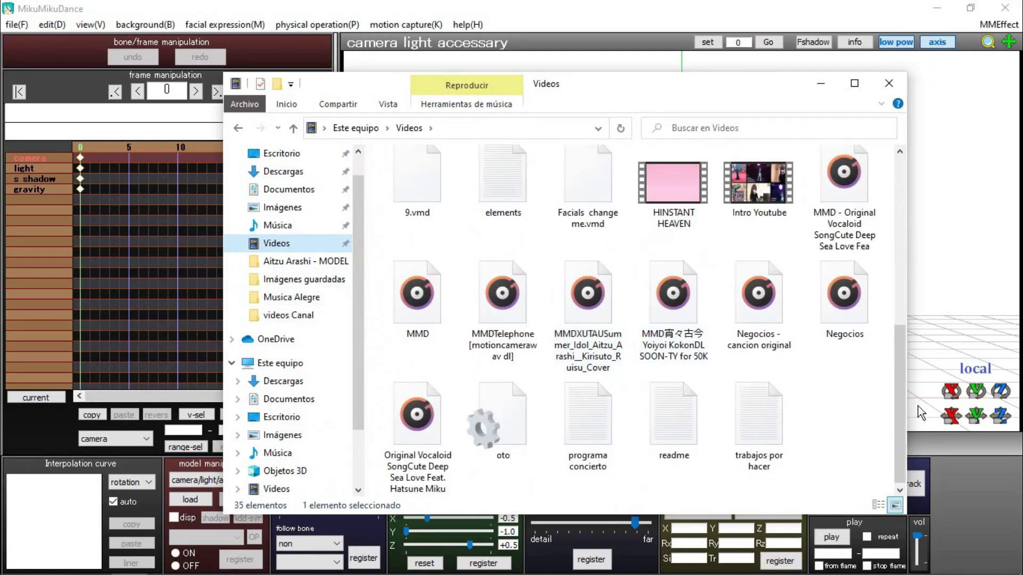
left_click_drag(900, 420, 575, 457)
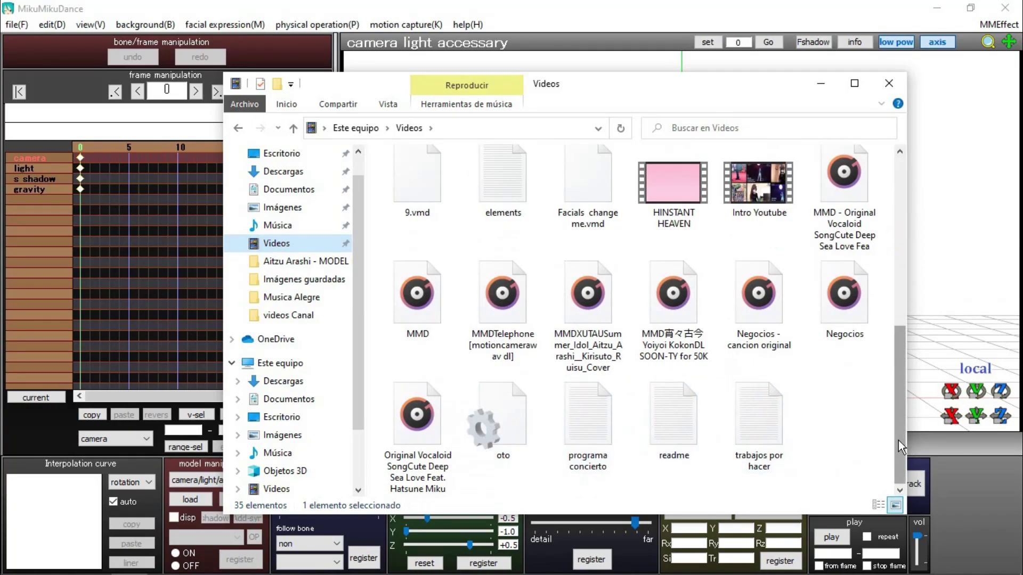
left_click_drag(899, 441, 913, 307)
left_click(670, 209)
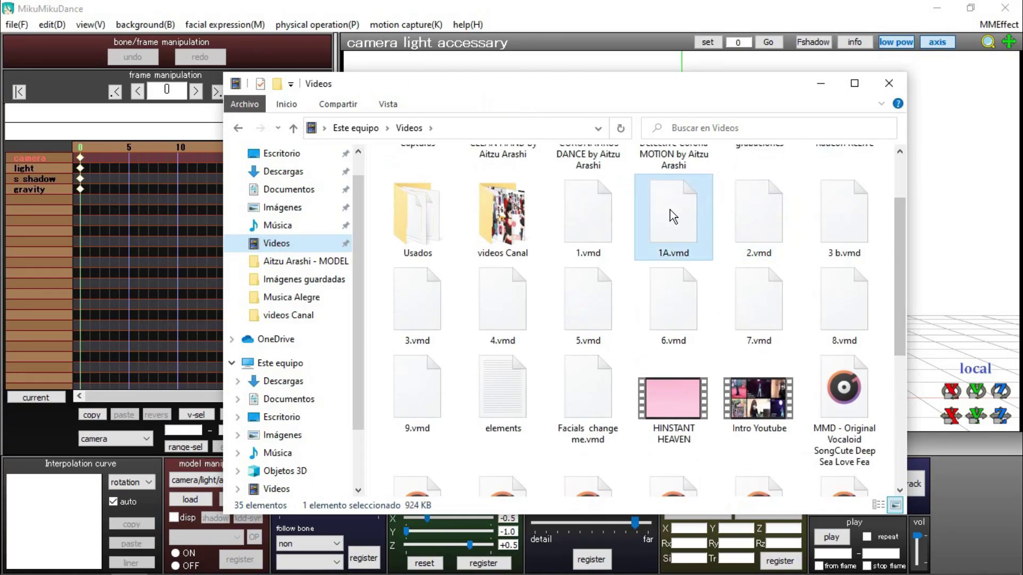
left_click(809, 84)
Step: Load the Aitzu Arashi model into the MikuMikuDance scene
left_click(204, 504)
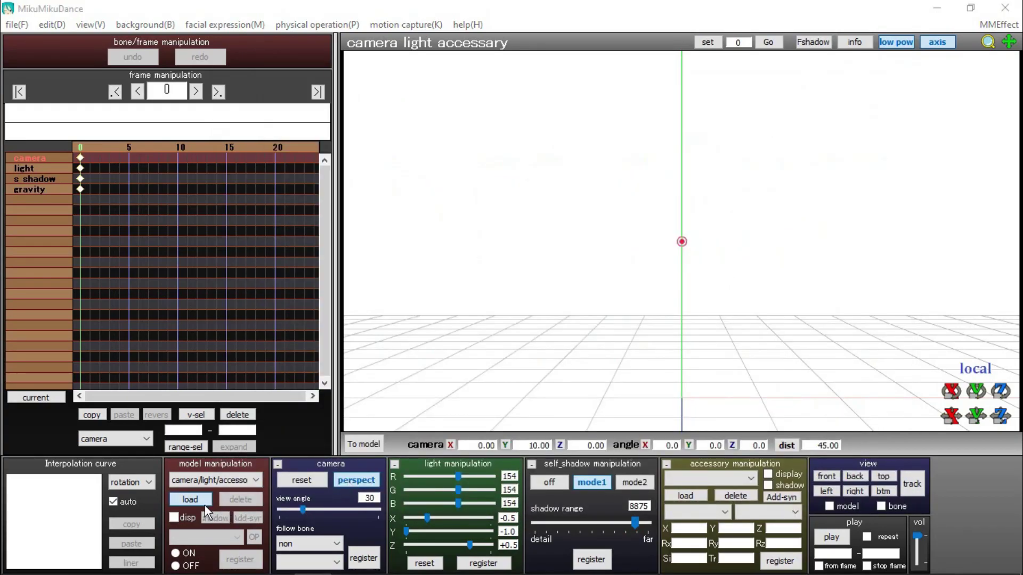
double_click(200, 201)
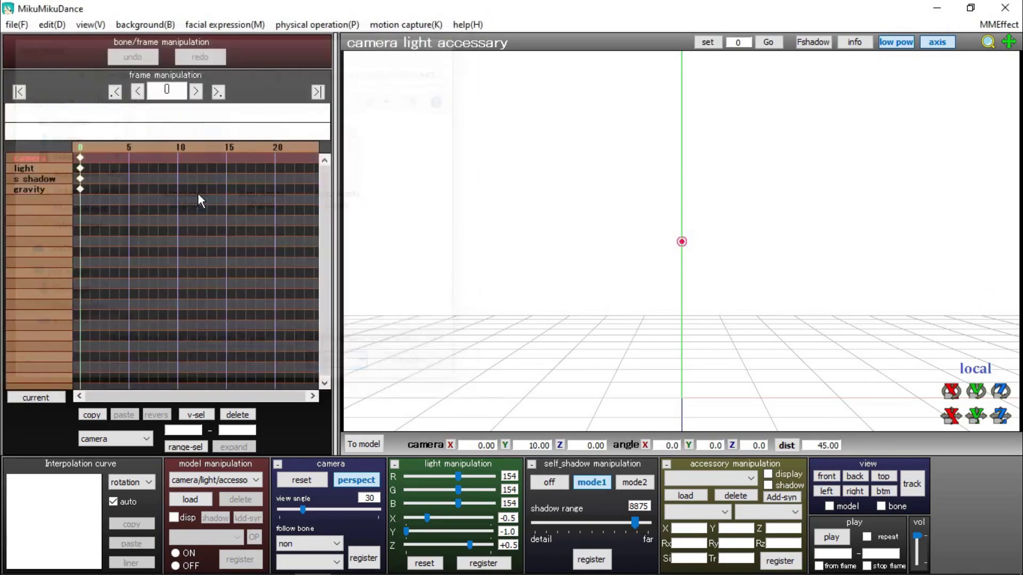
left_click(564, 399)
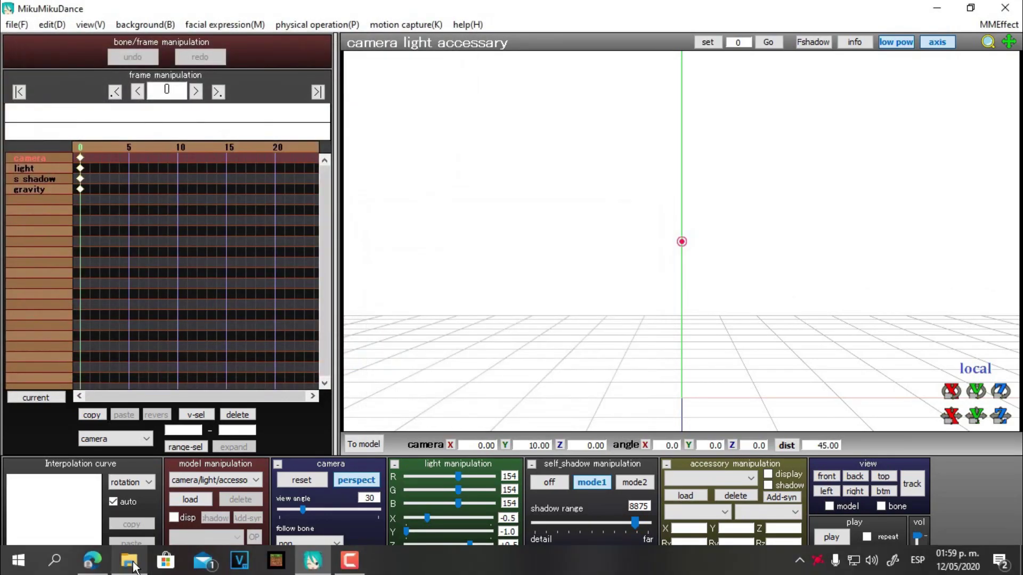
Step: Bring the Videos folder back up and apply the 1A.vmd motion to the loaded model, accepting registration for matching bone names
left_click(165, 559)
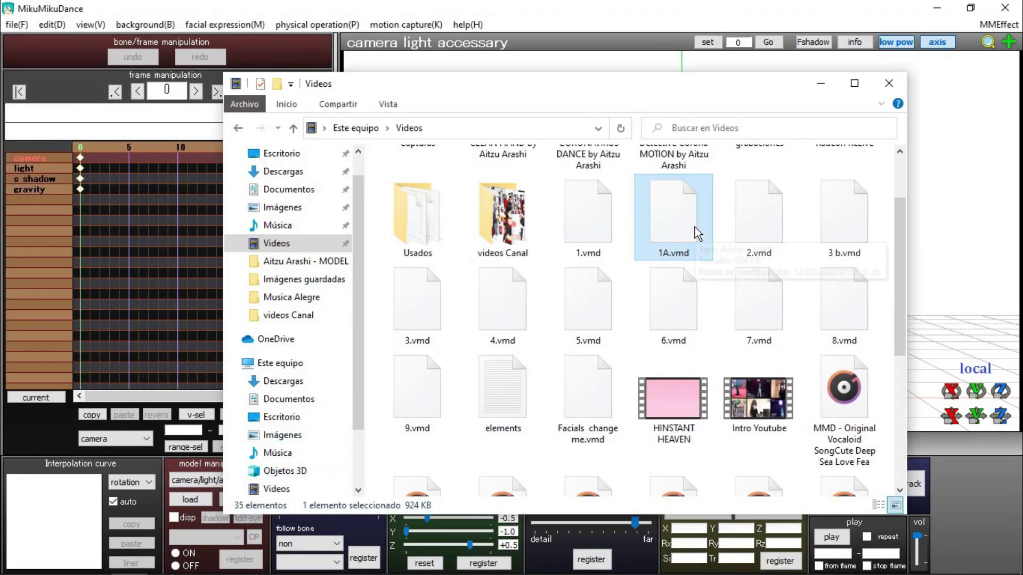
left_click_drag(650, 85, 393, 105)
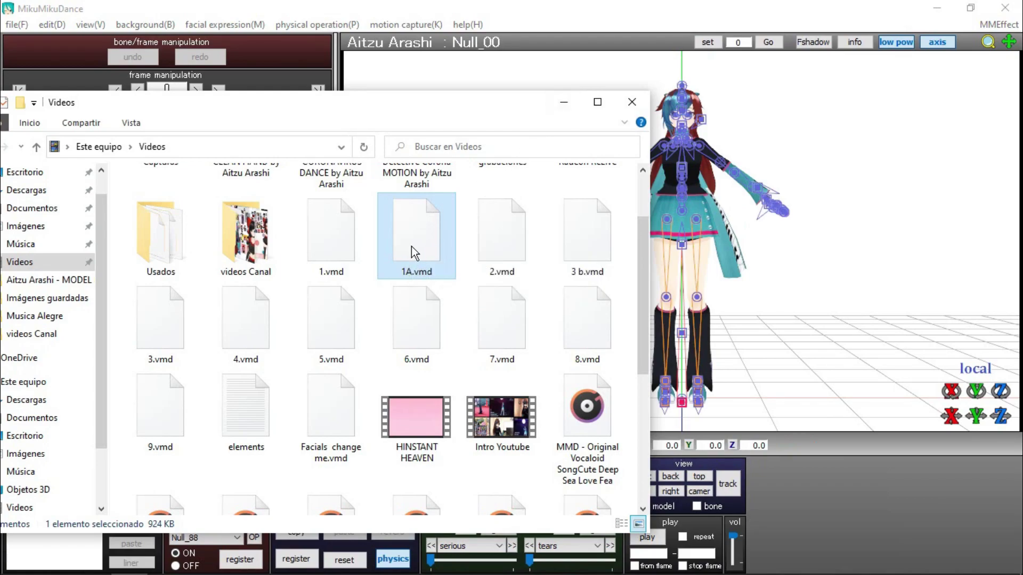
left_click_drag(412, 247, 708, 251)
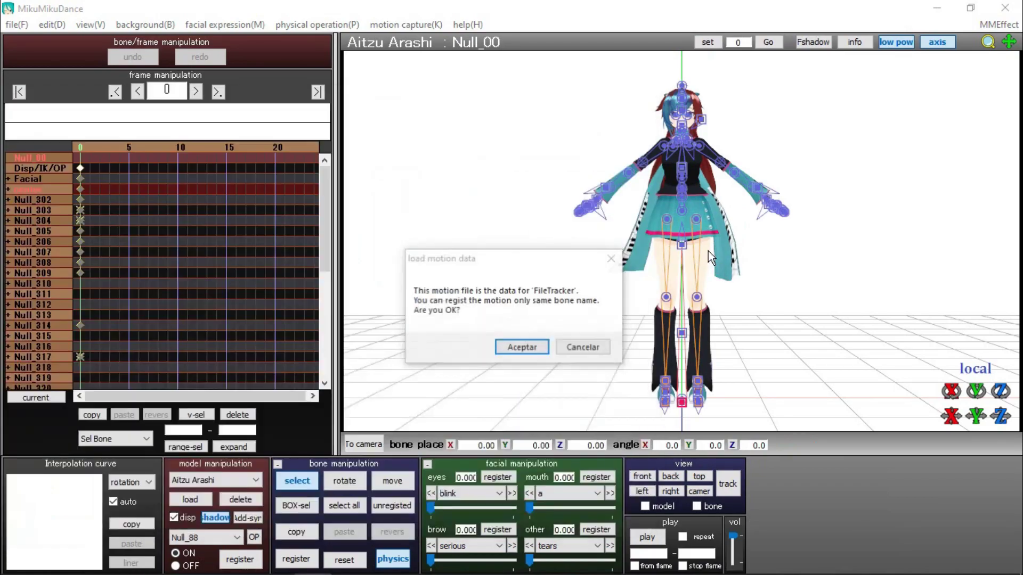
left_click(522, 348)
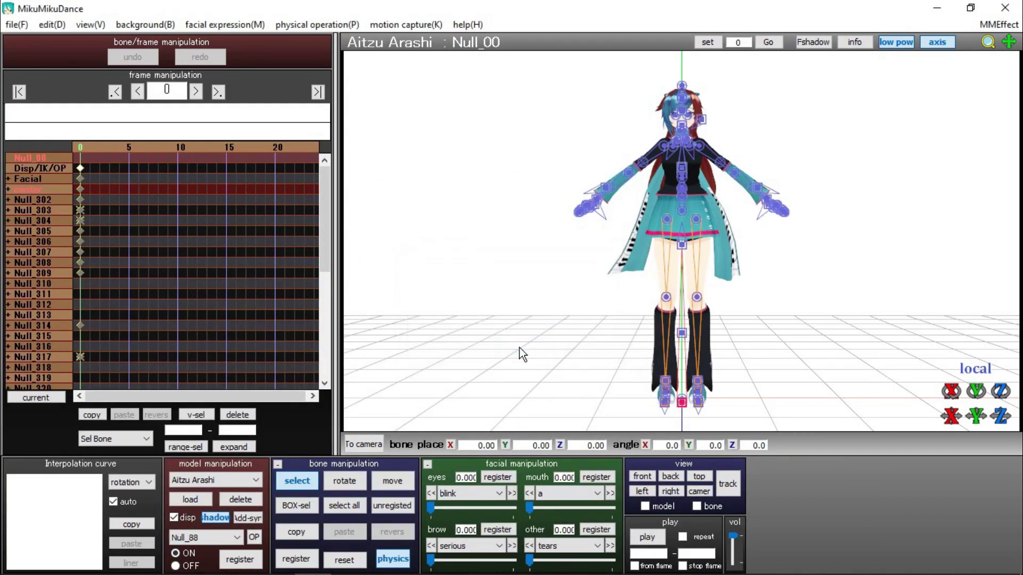
Step: Play back the imported motion on the model with its bones hidden, and quit MikuMikuDance without saving the scene
left_click(297, 481)
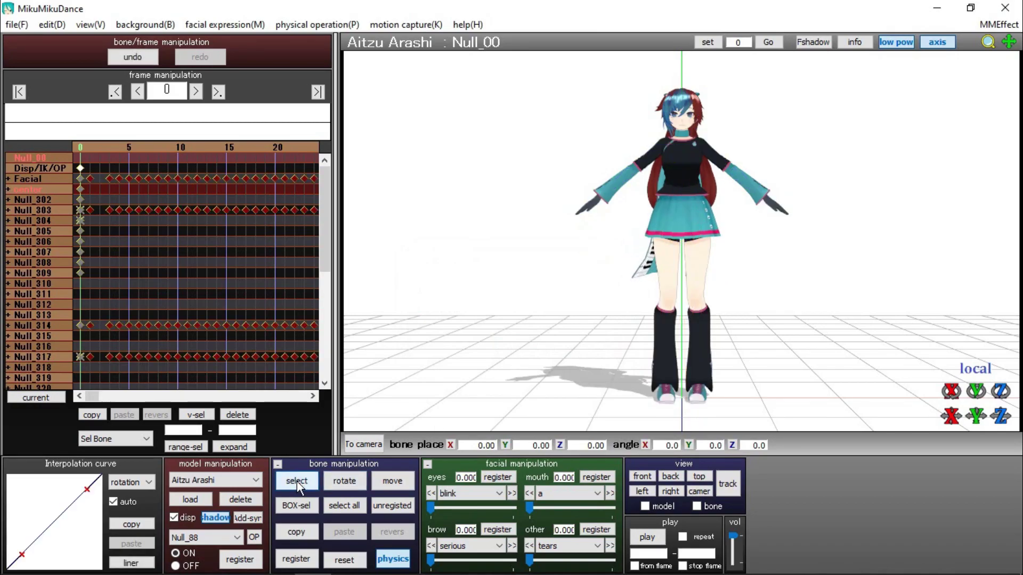
left_click(652, 539)
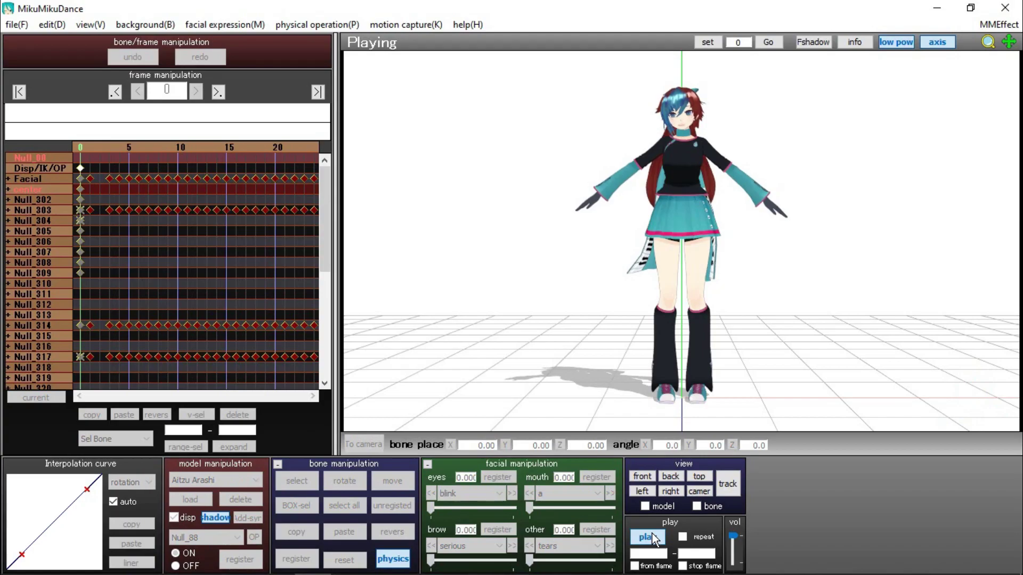
scroll(842, 346, "up", 5)
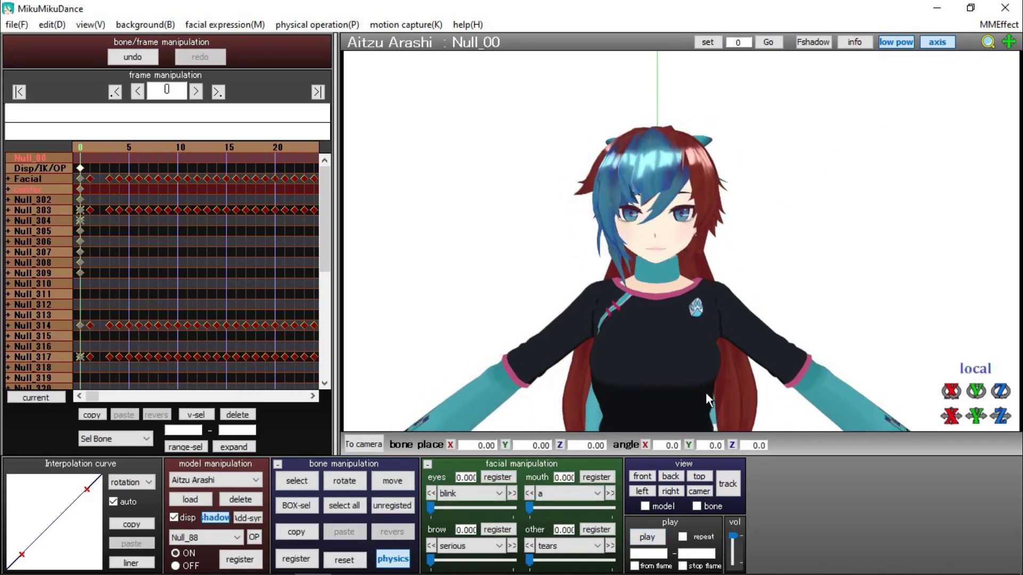
left_click(1005, 8)
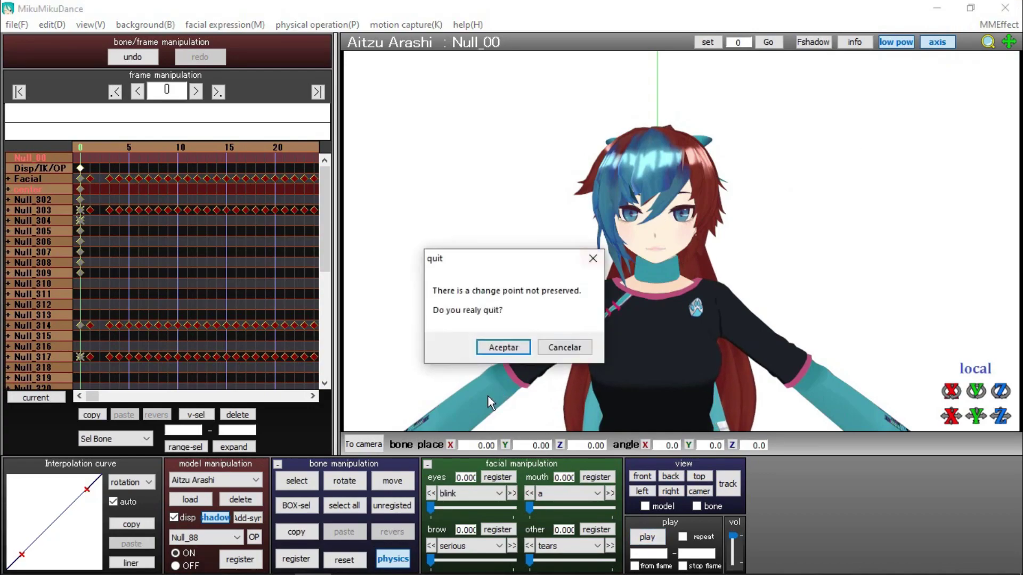
left_click(505, 348)
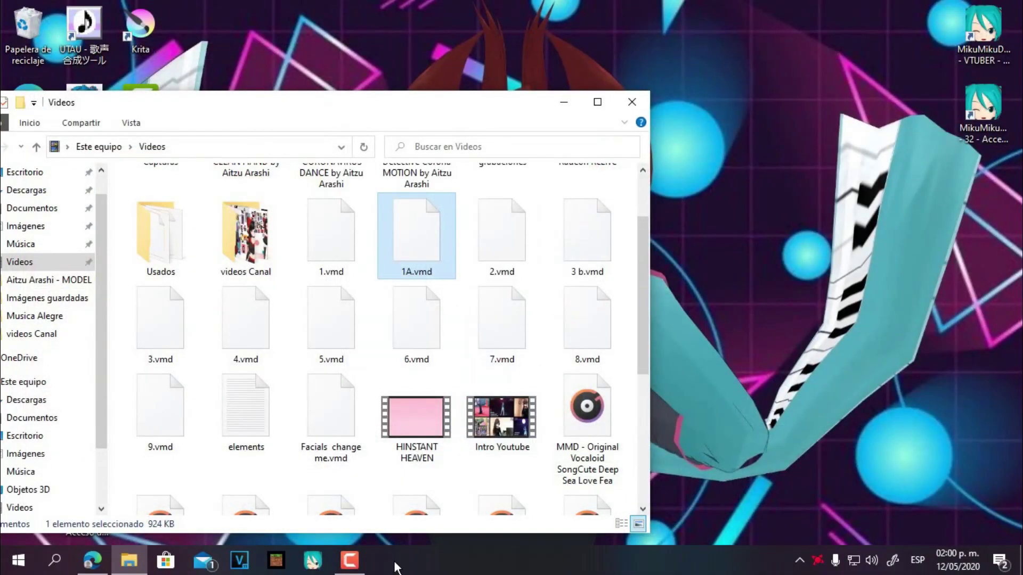